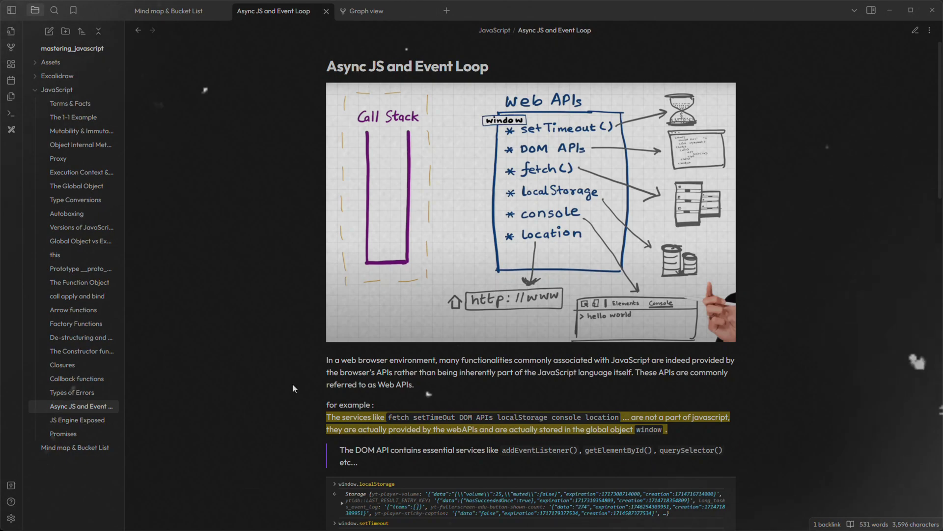
Open the embedded setTimeout diagram, select its 'sends cb() to event loop' label, and return to the note.
scroll(292, 384, "down", 8)
scroll(293, 388, "down", 3)
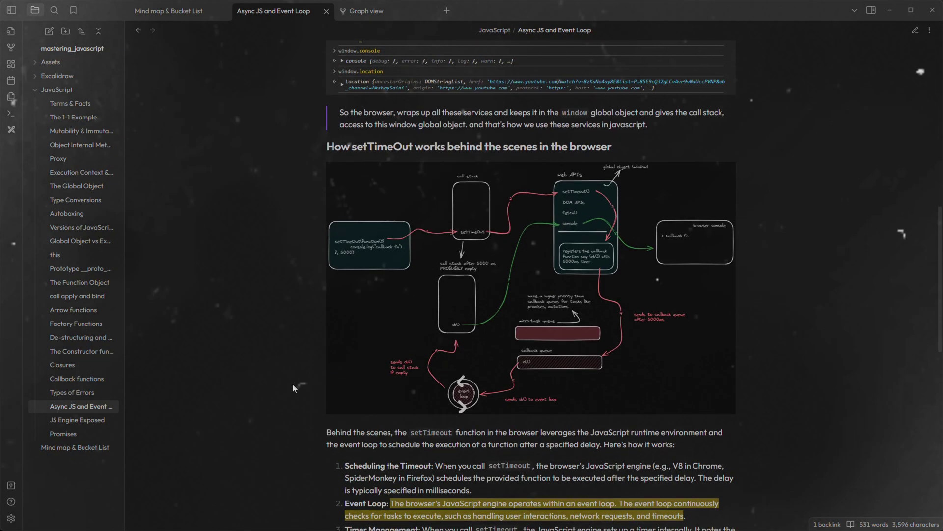
left_click(462, 295)
scroll(479, 428, "down", 4)
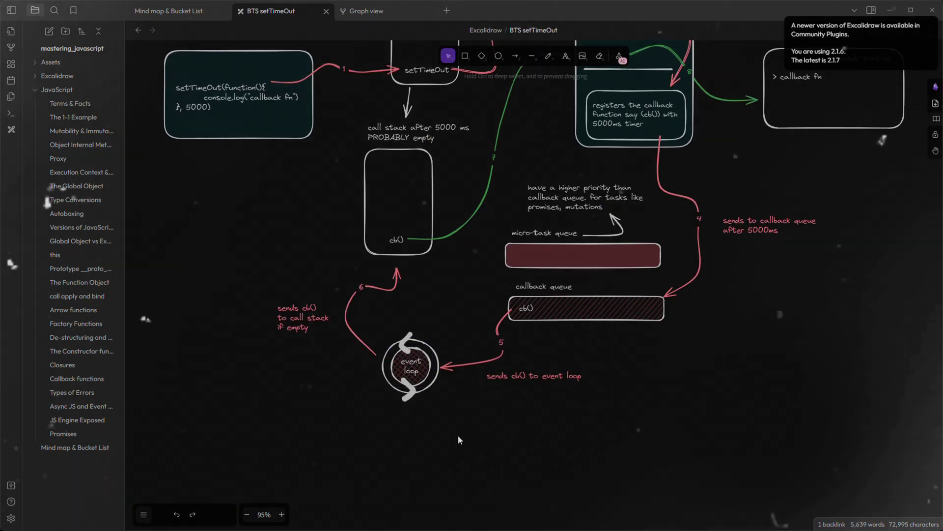
left_click(521, 376)
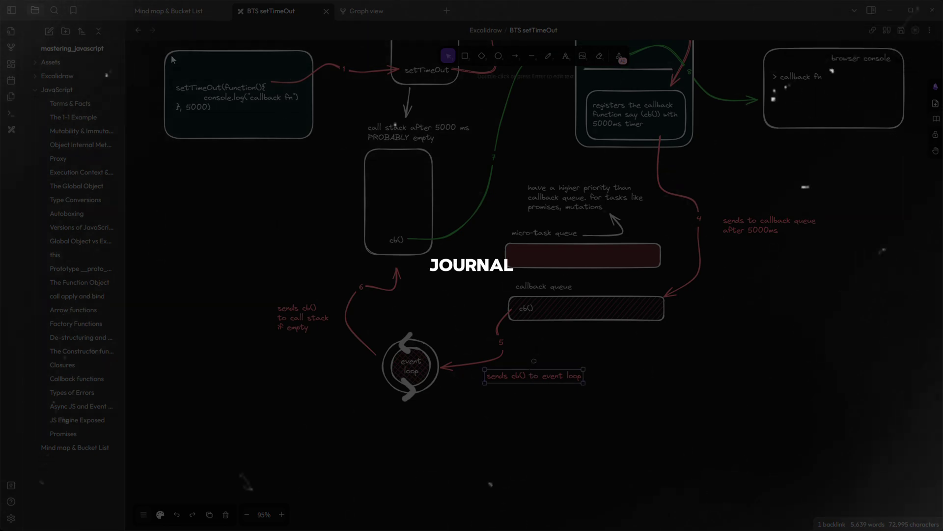
left_click(139, 33)
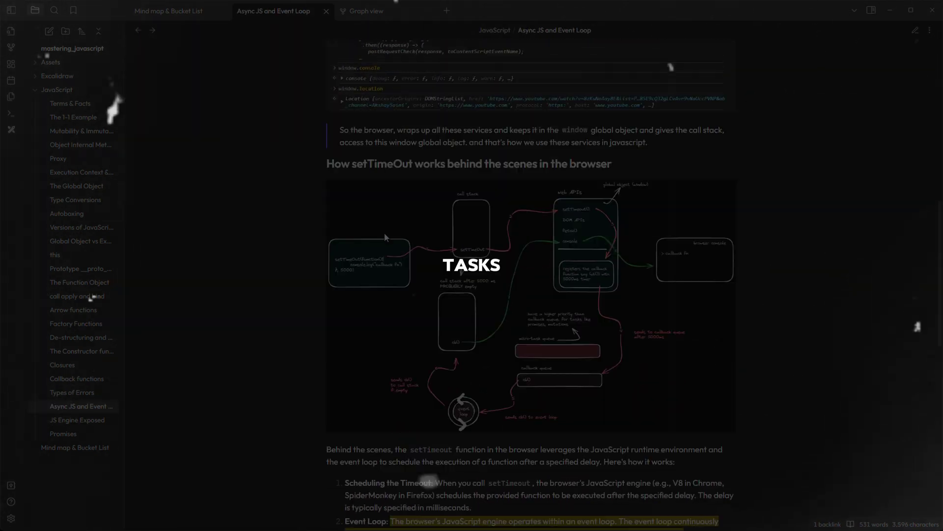
Browse the Types of Errors, Callback functions and Promises notes from the sidebar.
scroll(384, 232, "down", 6)
scroll(385, 236, "down", 6)
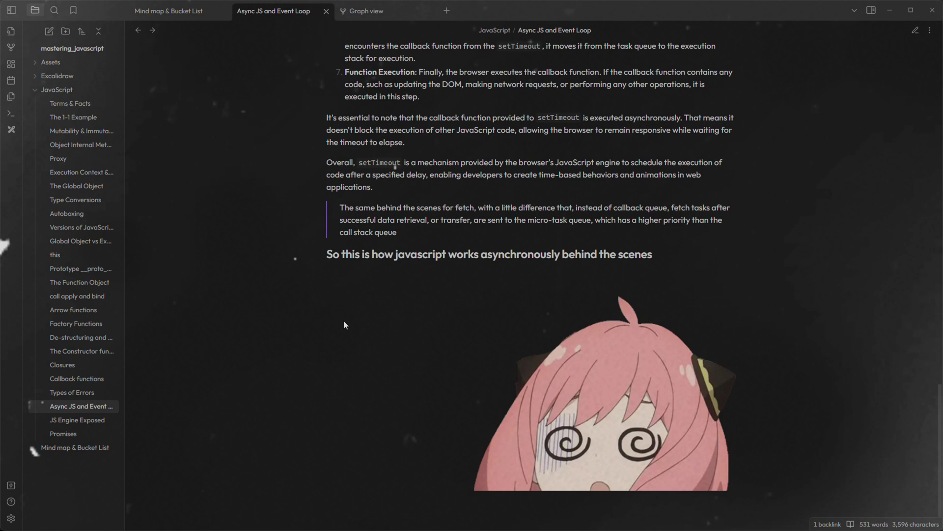
left_click(62, 392)
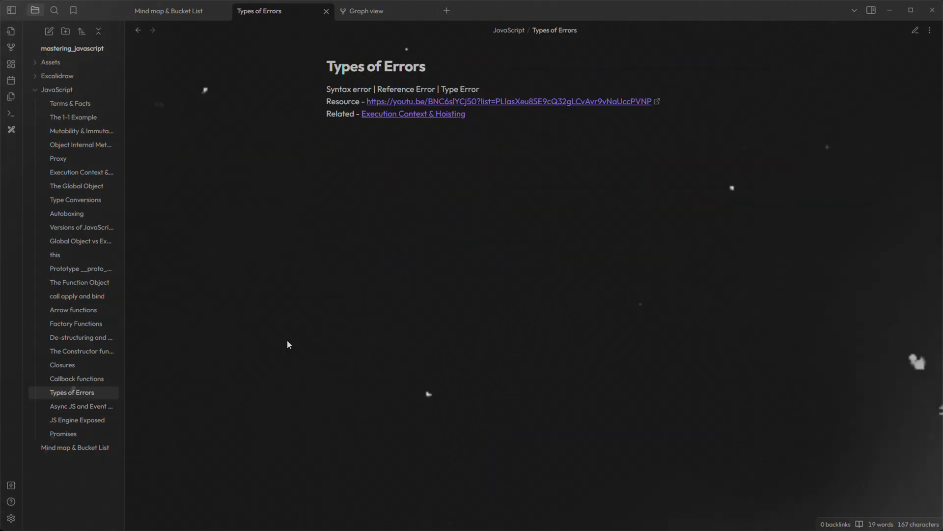
left_click(96, 378)
scroll(272, 294, "down", 20)
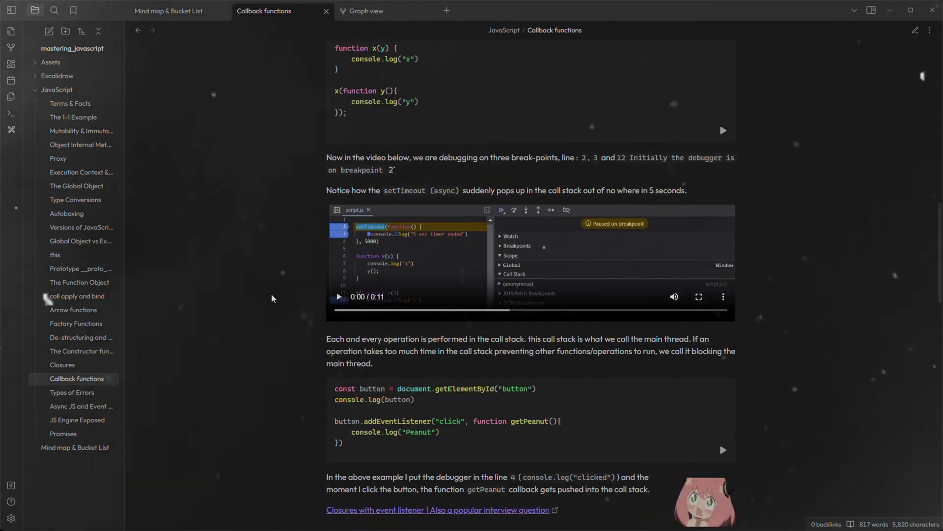
left_click(63, 433)
scroll(641, 276, "down", 15)
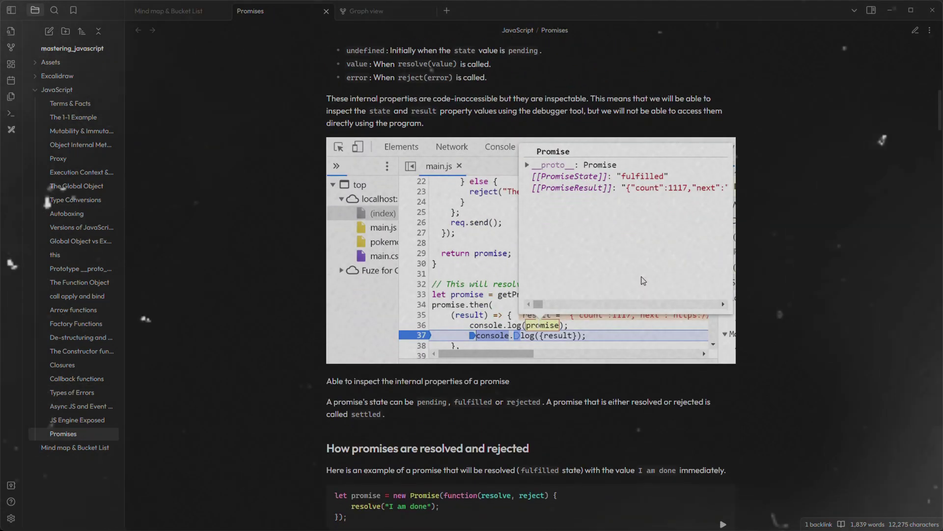
scroll(641, 280, "down", 12)
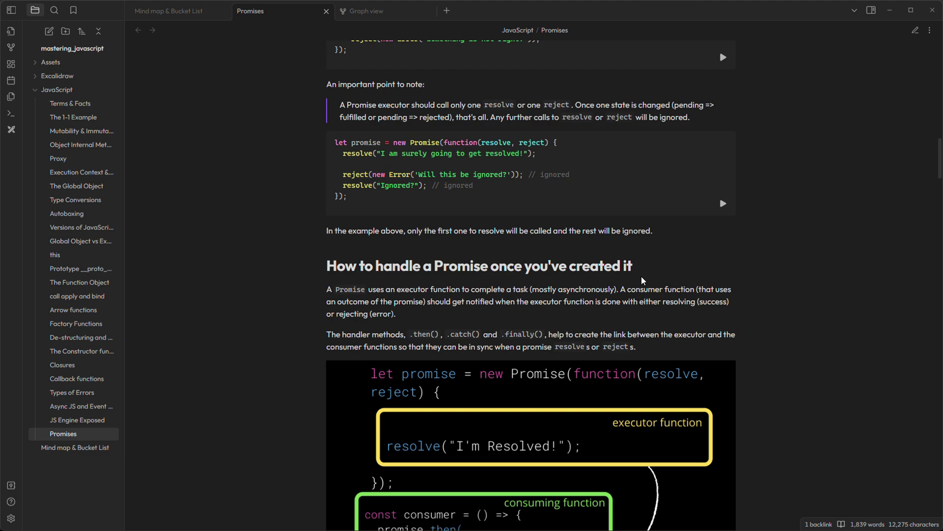
scroll(641, 280, "down", 10)
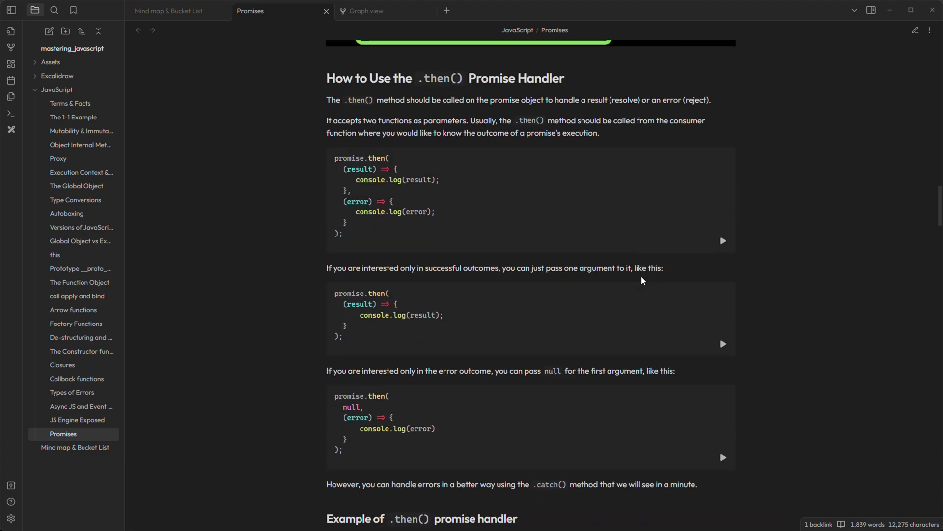
scroll(641, 280, "down", 12)
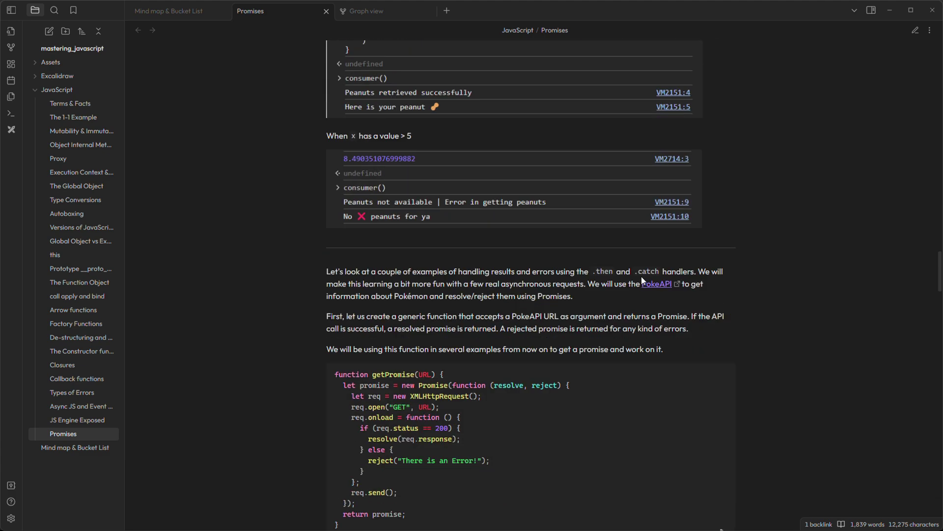
scroll(641, 278, "down", 5)
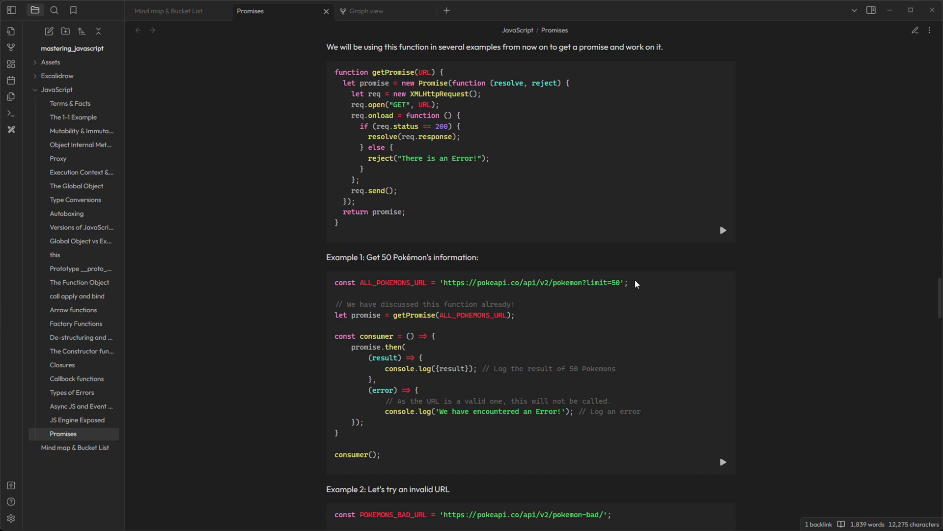
View JS Engine Exposed, then open Async JS and Event Loop's setTimeout diagram in Excalidraw.
left_click(109, 424)
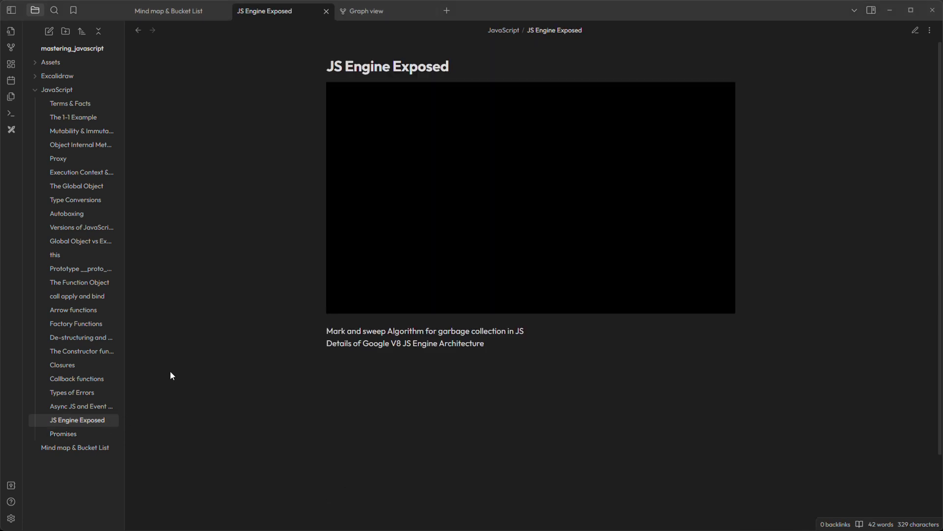
left_click(58, 411)
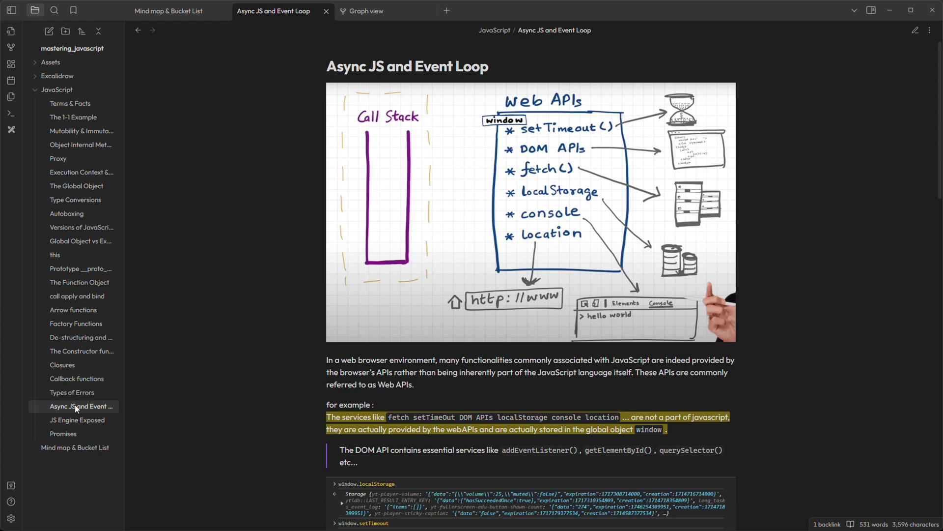
scroll(293, 384, "down", 1)
scroll(293, 383, "down", 10)
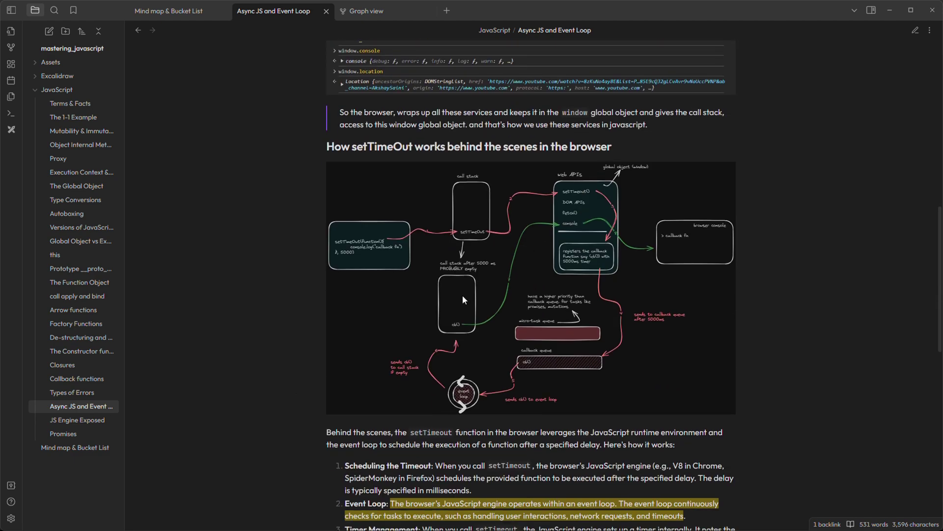
left_click(462, 295)
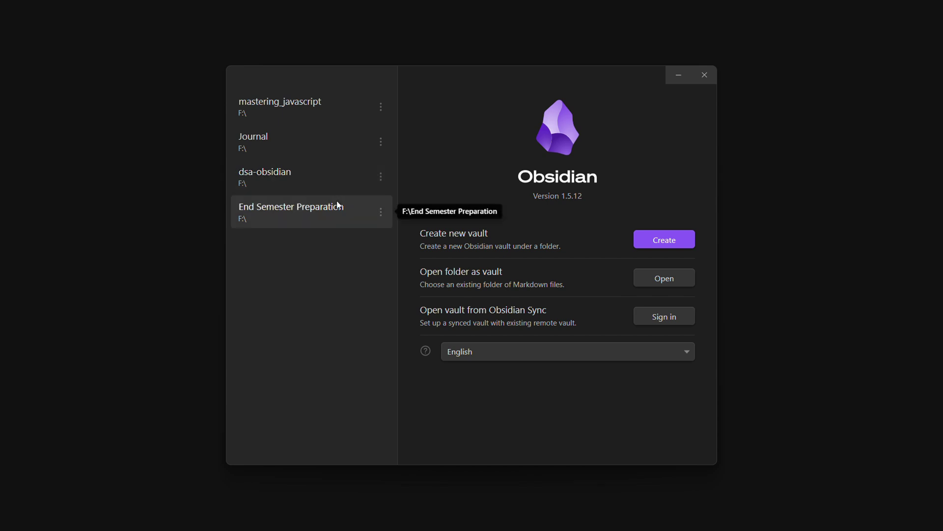
Switch to the mastering_javascript vault from the vault manager.
left_click(299, 105)
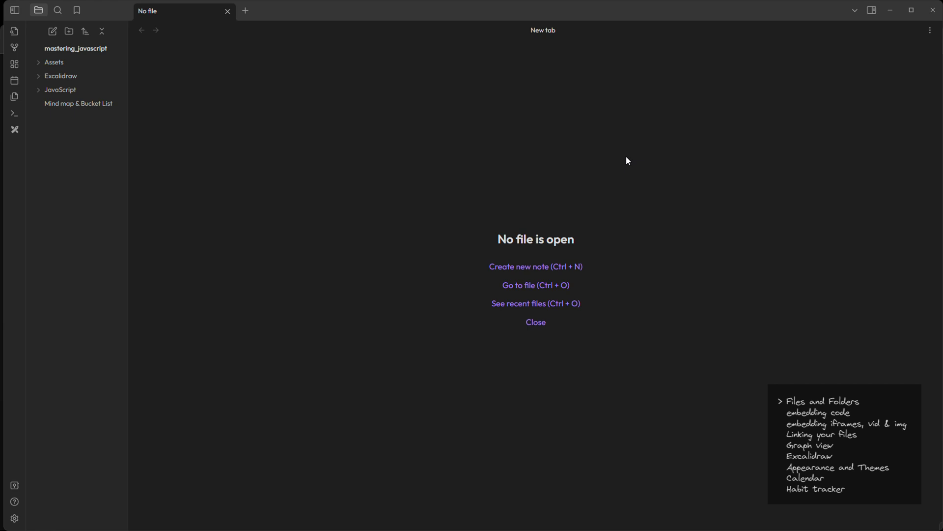
Create a 'Callback fn' note with an Introduction heading, an intro paragraph and three-point callback list.
left_click(52, 31)
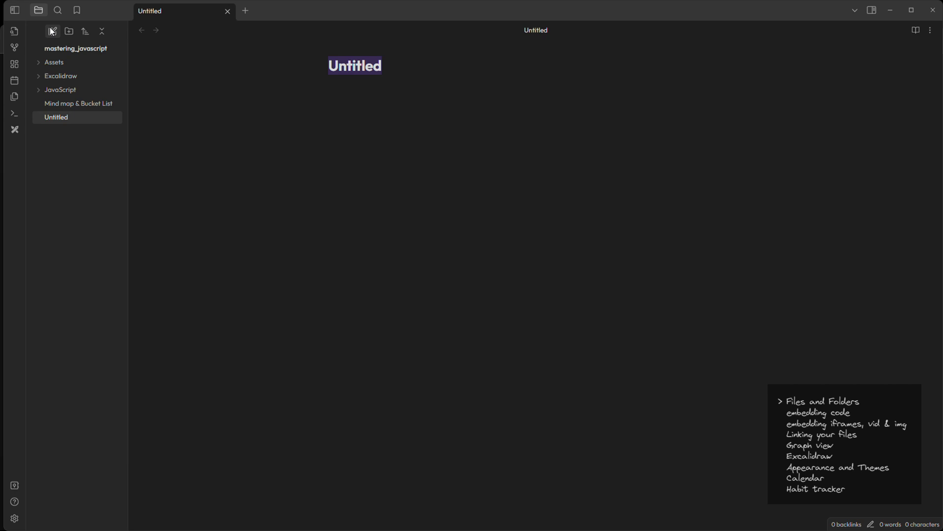
type("Callback fn")
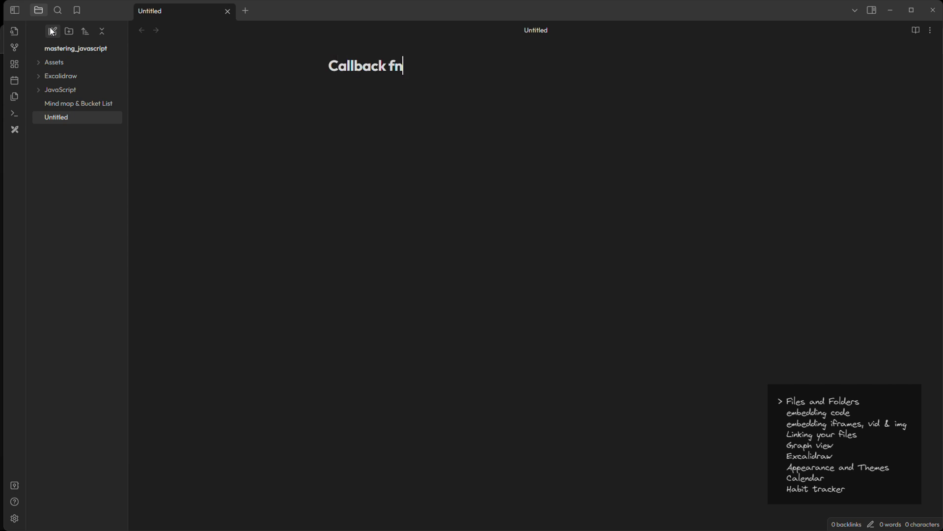
key("Return")
type("# Introduction")
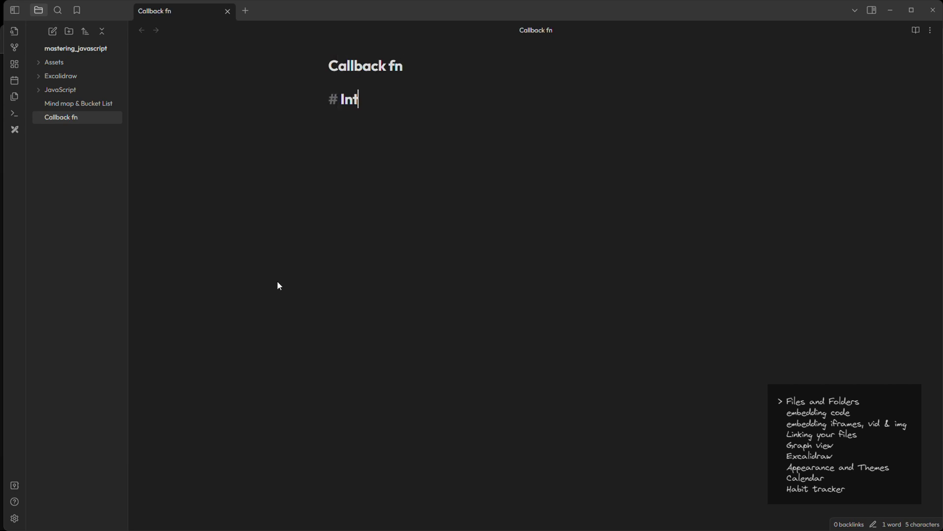
key("Return")
type("In JavaScript, a callback function is a function that is passed as an argument to another function and is executed after some operation has been completed. Callback functions are a fundamental concept in JavaScript, especially in asynchronous programming, where they are commonly used to handle asynchronous tasks such as fetching data from a server, processing files, or handling user interactions.")
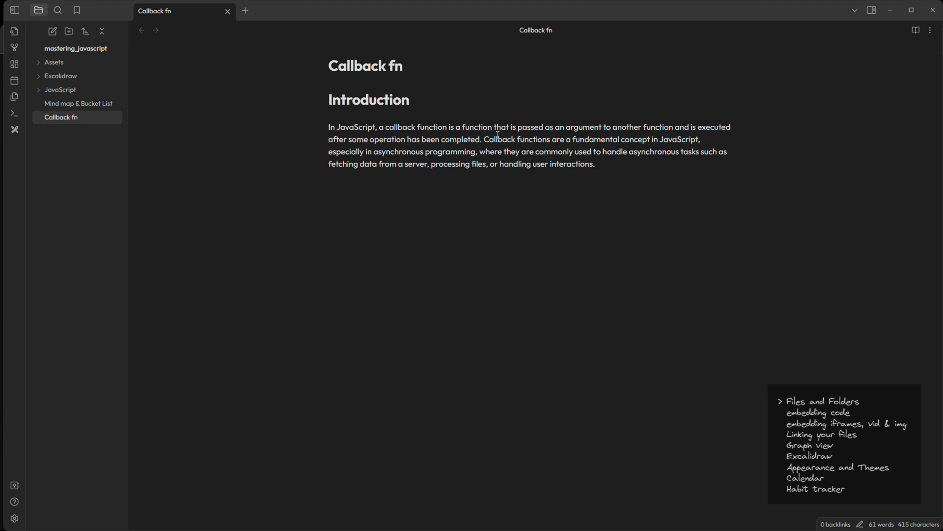
type("Here's how callback functions work:  1. Passing a Function as an Argument: In JavaScript, functions are first-class citizens, which means they can be assigned to variables, passed as arguments to other functions, and returned from functions. When you pass a function as an argument to another function, it's called a callback function.  2. Execution of the Callback Function: The function receiving the callback function as an argument can then invoke (or \"call back\") the callback function at some point during its execution. This usually happens after some asynchronous operation has been completed, or when a certain condition is met.  3. Handling Asynchronous Operations: Callback functions are commonly used to handle asynchronous operations, where the result of the operation is not immediately available. Instead of waiting for the operation to complete synchronously, you provide a callback function that will be called once the operation has finished, allowing you to continue executing other code in the meantime.")
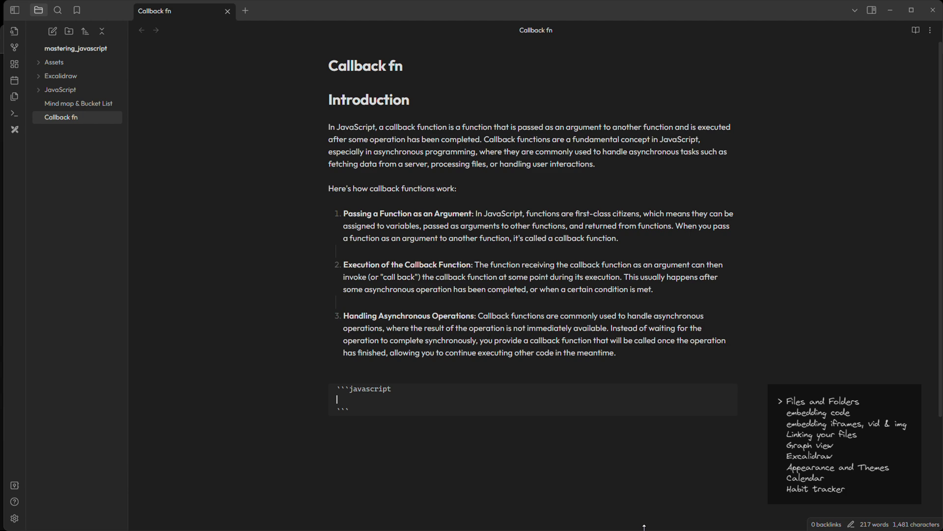
Paste the fetchData/processData callback example into the code block and preview it in reading view.
type("function fetchData(callback) {     // Simulate fetching data asynchronously     setTimeout(() => {         const data = ['apple', 'banana', 'orange'];         callback(data);     }, 1000); }  // Define a callback function function processData(data) {     console.log('Data received:', data); }  // Call the fetchData function and pass the processData function as a callback fetchData(processData);")
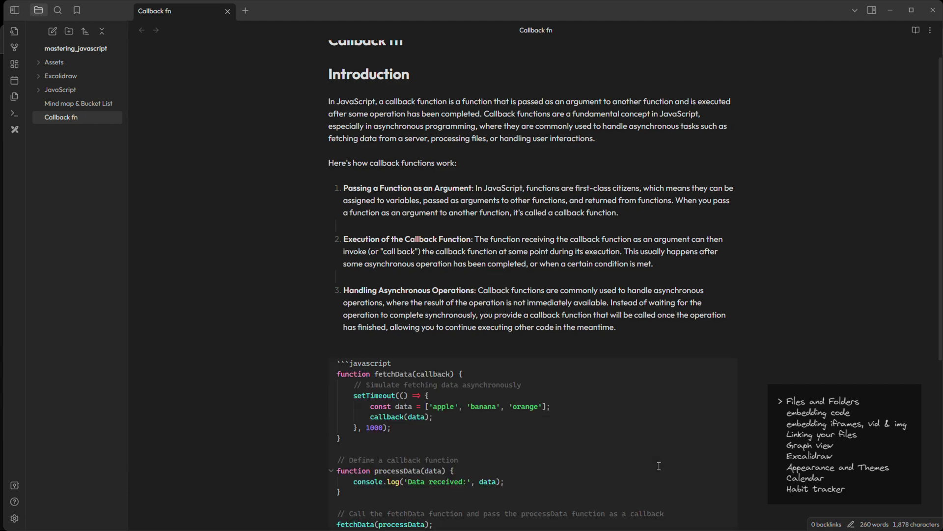
key("ctrl+e")
scroll(659, 465, "down", 2)
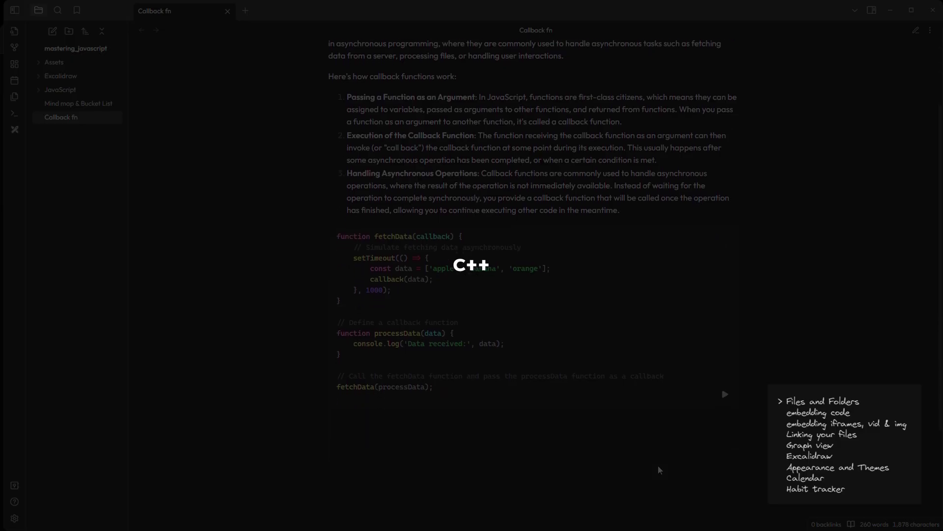
scroll(658, 470, "down", 1)
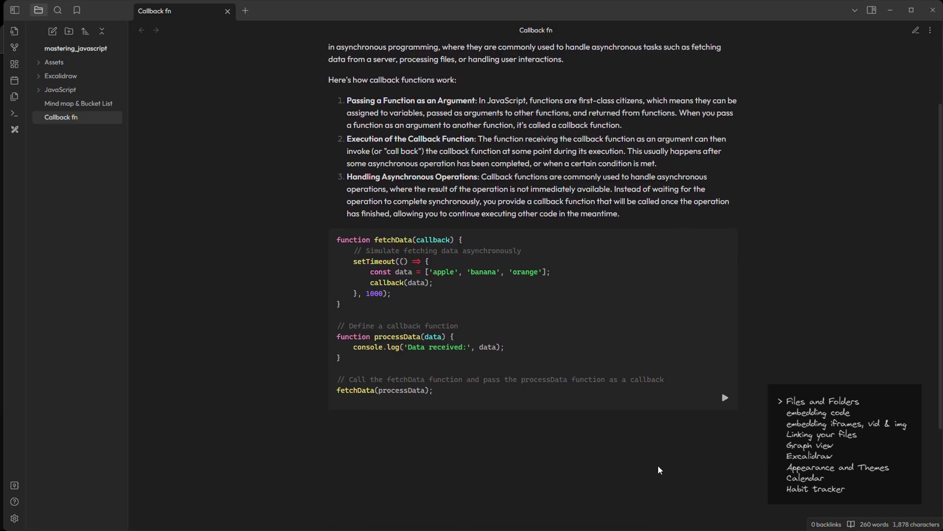
scroll(659, 465, "down", 3)
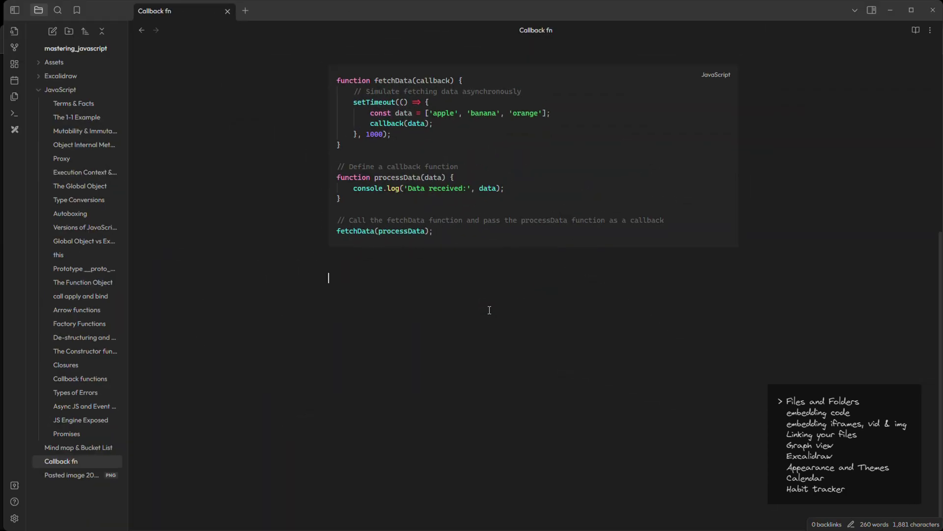
Paste the DevTools screenshot below the code block and make its embed right-aligned at width 1200.
key("super+v")
left_click(380, 392)
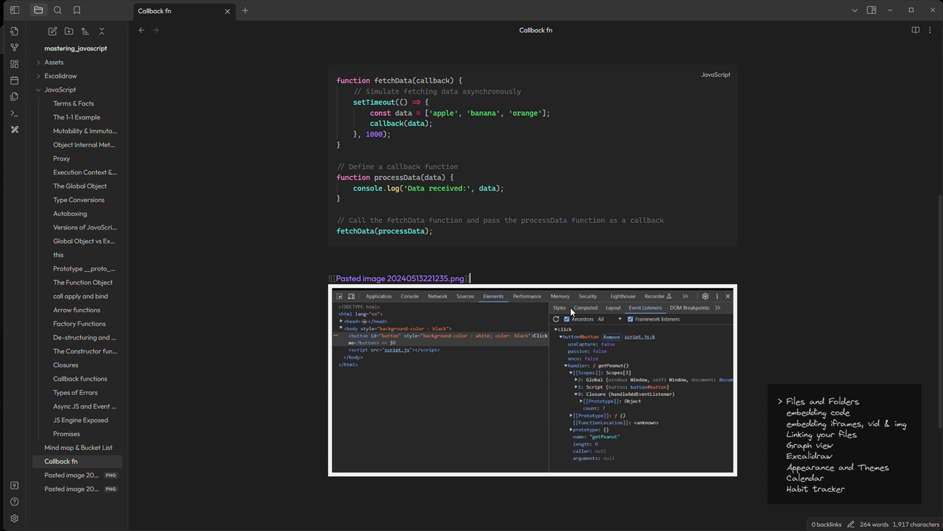
left_click(466, 278)
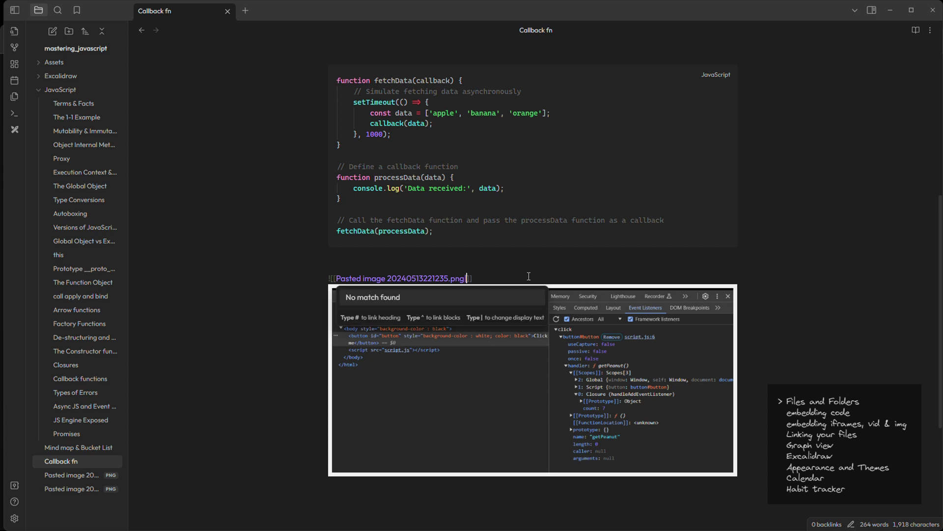
type("|400")
left_click(468, 278)
type("right|")
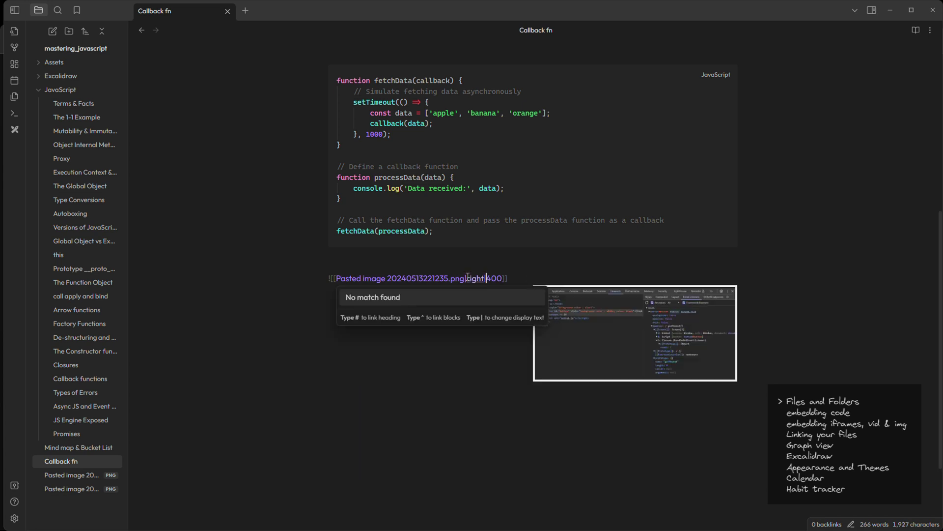
key("End")
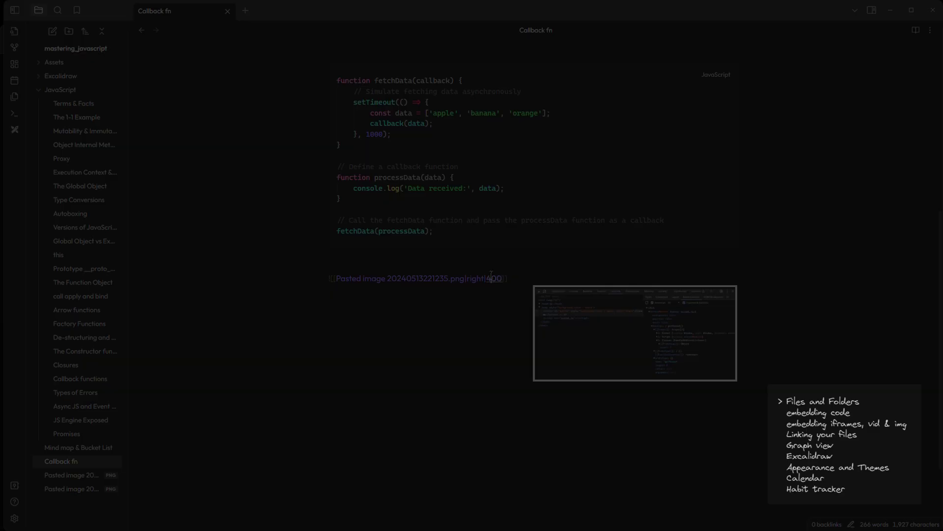
key("BackSpace")
type("12")
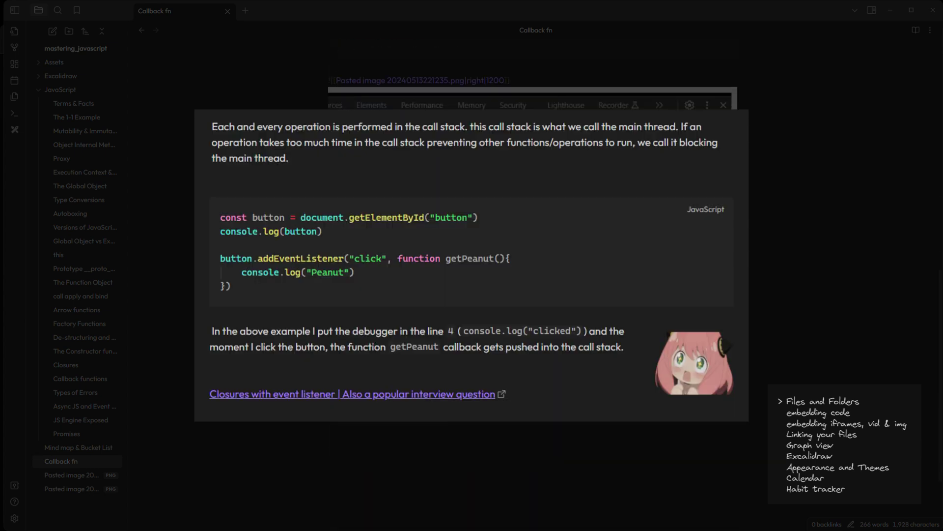
Hide the file list and scroll Callback fn down to its closing paragraph on callback hell.
scroll(497, 278, "down", 2)
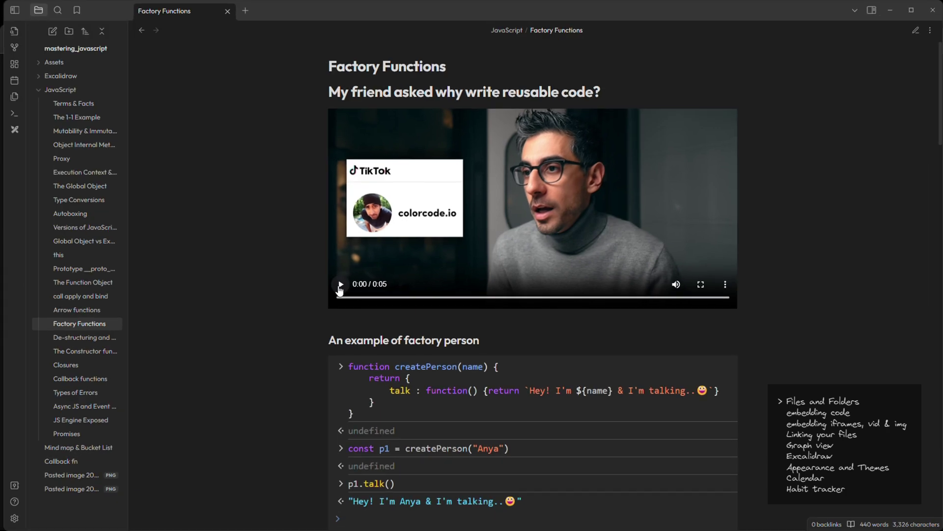
left_click(340, 285)
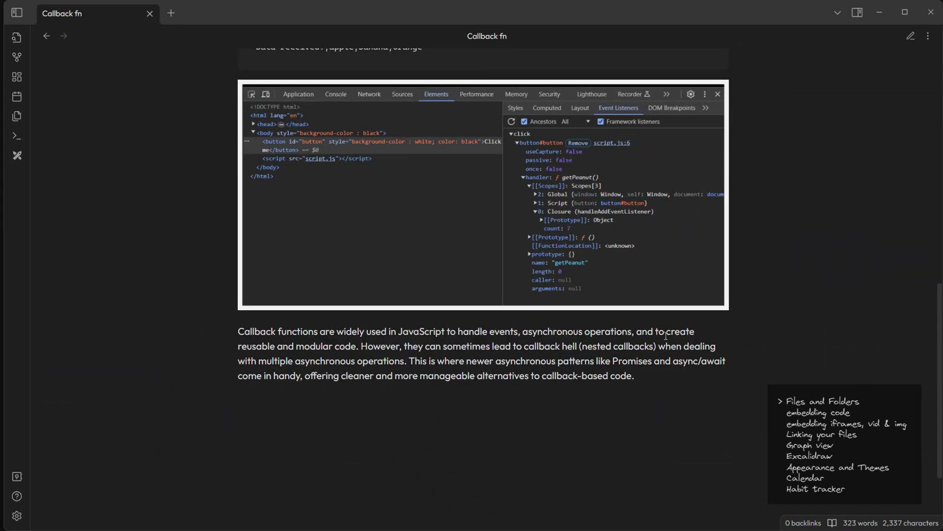
scroll(665, 339, "down", 3)
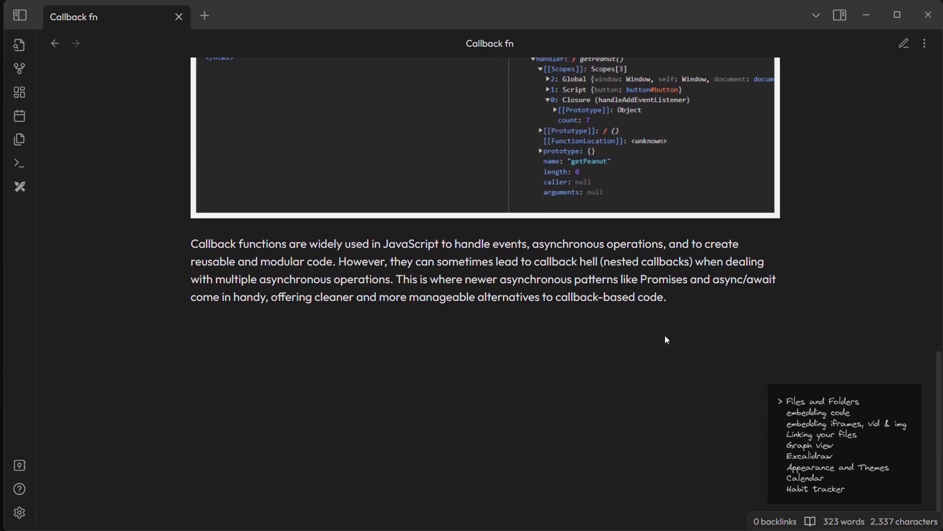
scroll(406, 415, "down", 1)
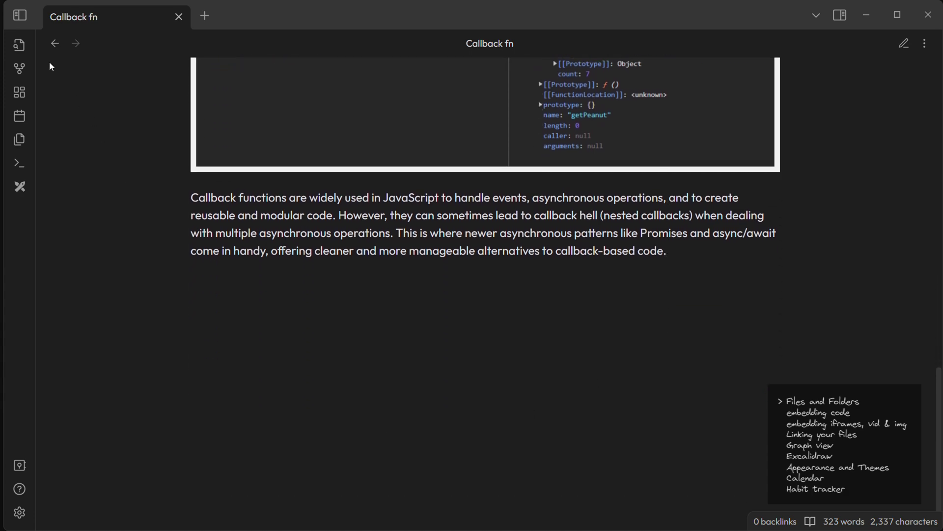
Open the Promises note from the file list and skim through it.
left_click(22, 14)
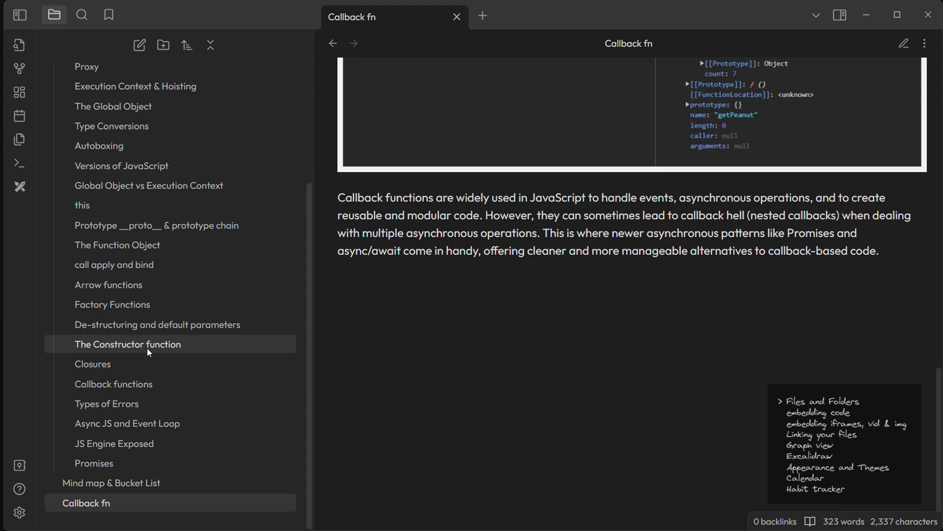
left_click(123, 462)
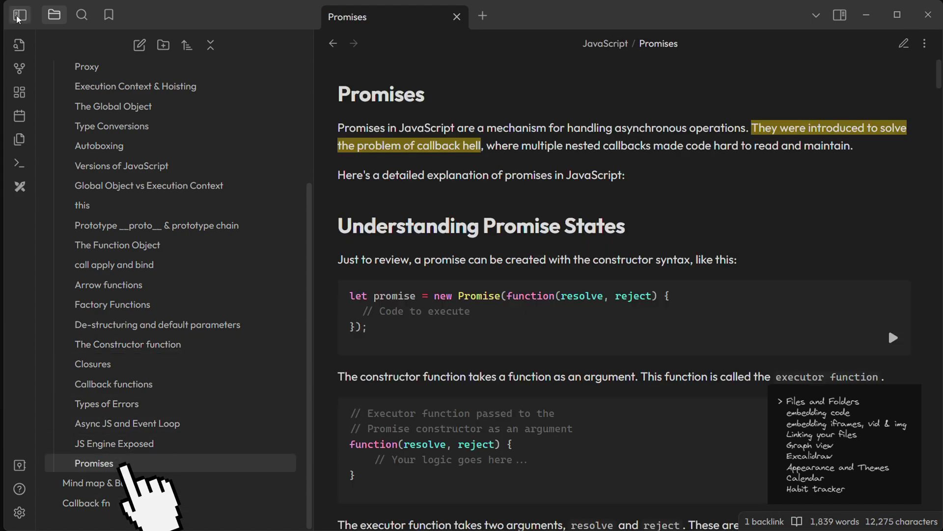
left_click(18, 16)
scroll(267, 337, "down", 13)
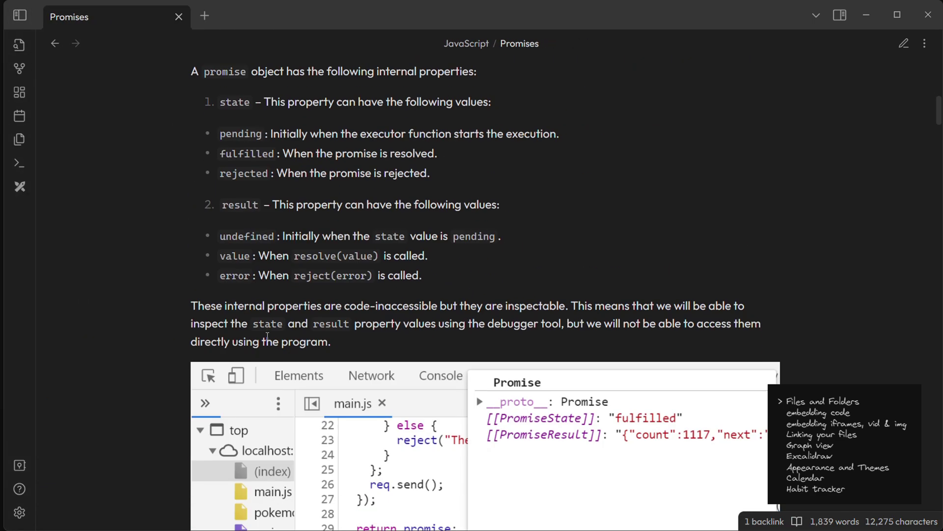
scroll(267, 337, "down", 10)
Back in Callback fn, wrap the word Promises in its last paragraph as a [[Promises]] link.
left_click(20, 15)
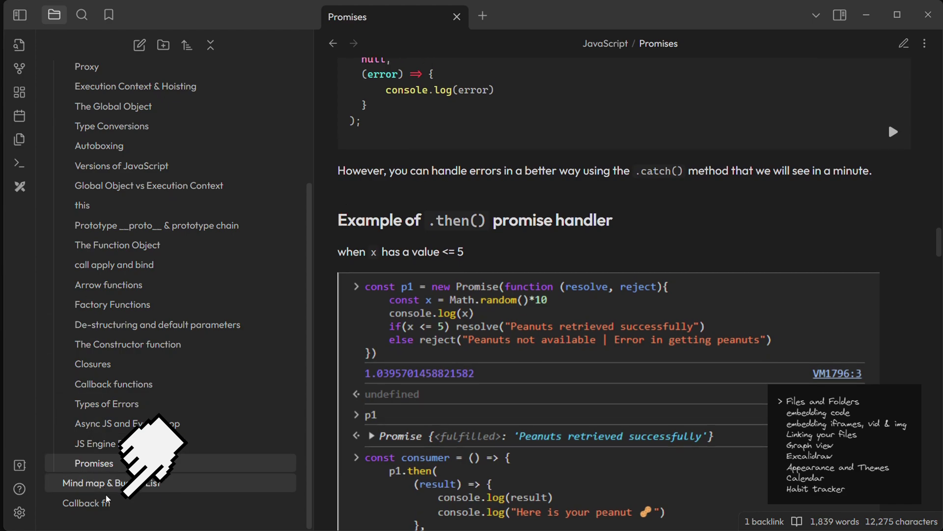
left_click(106, 501)
left_click(19, 15)
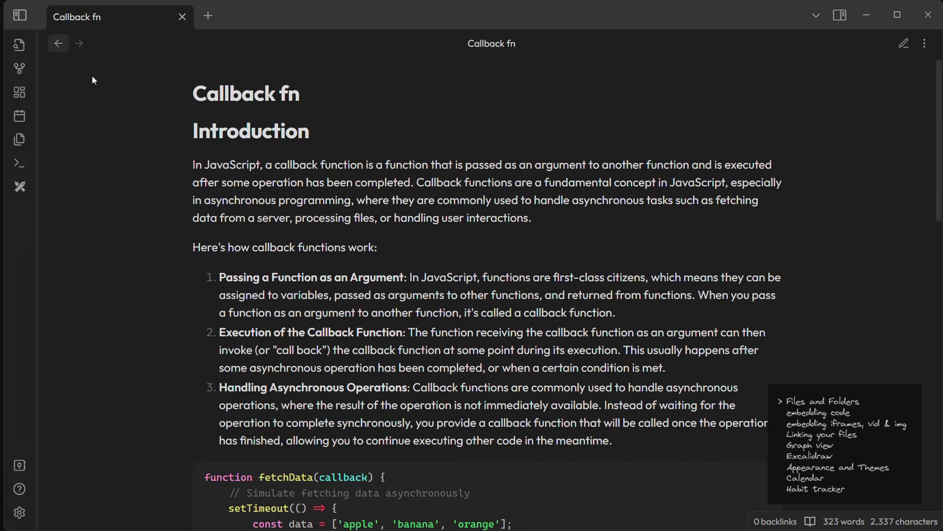
scroll(314, 343, "down", 20)
key("ctrl+e")
double_click(655, 244)
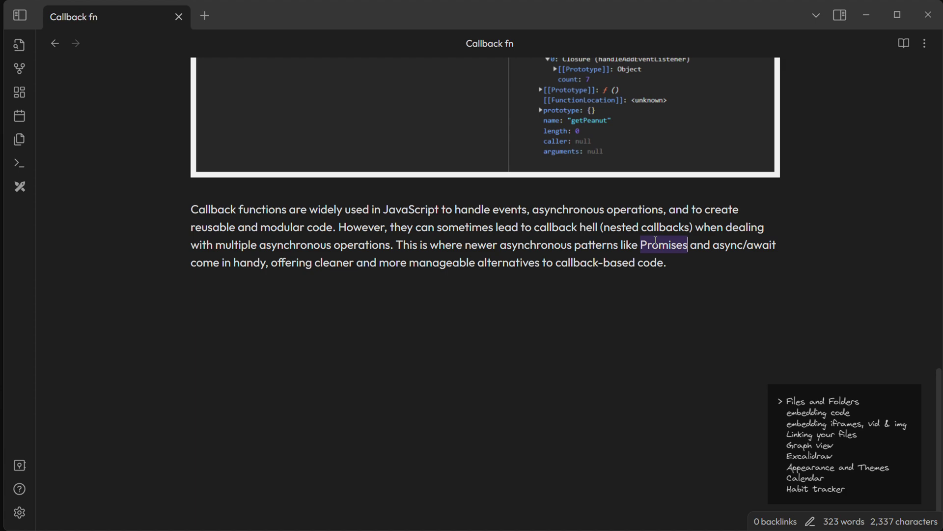
type("[[")
key("ctrl+e")
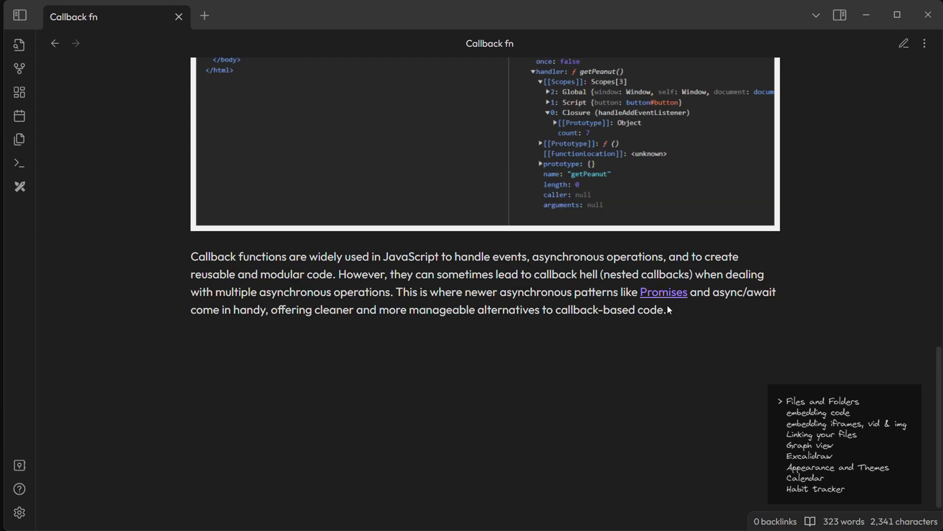
key("ctrl+minus")
key("ctrl+minus")
Follow the new Promises link and scroll through the Promises note.
scroll(656, 285, "up", 1)
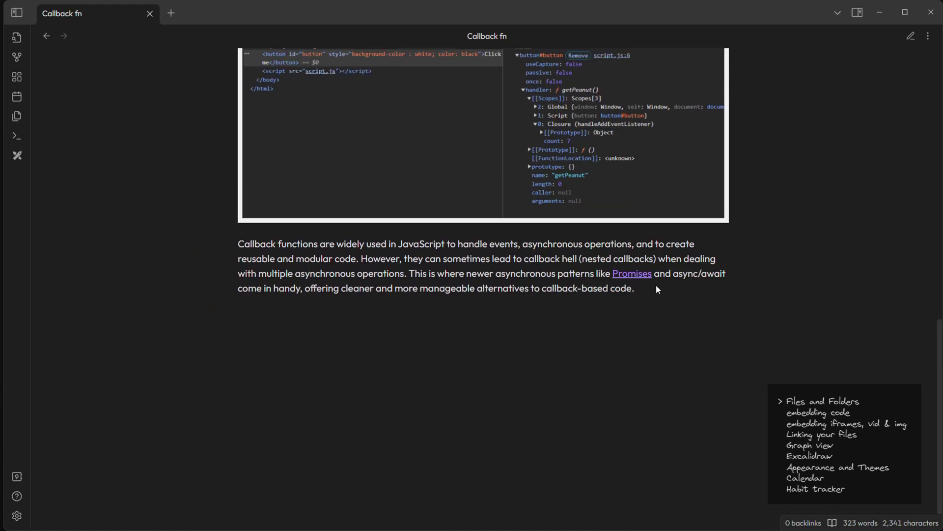
left_click(633, 274)
scroll(663, 434, "down", 4)
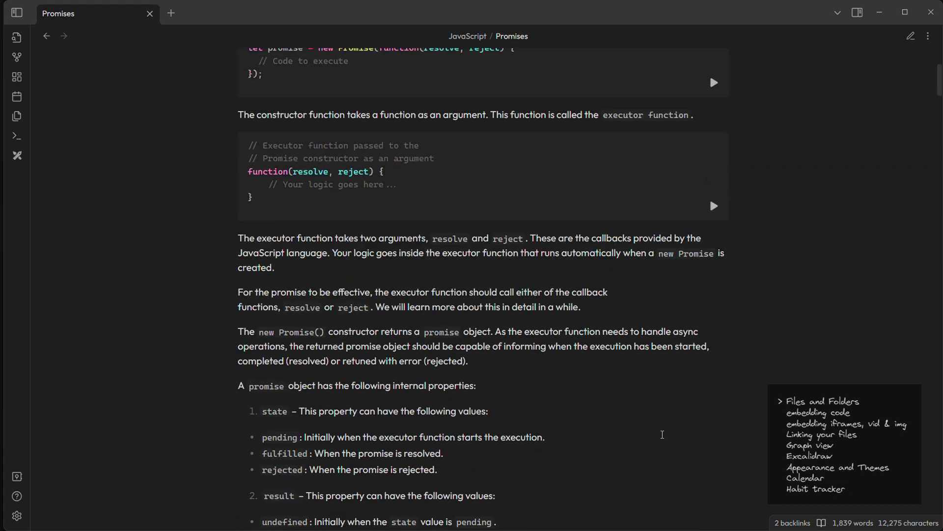
scroll(662, 434, "down", 20)
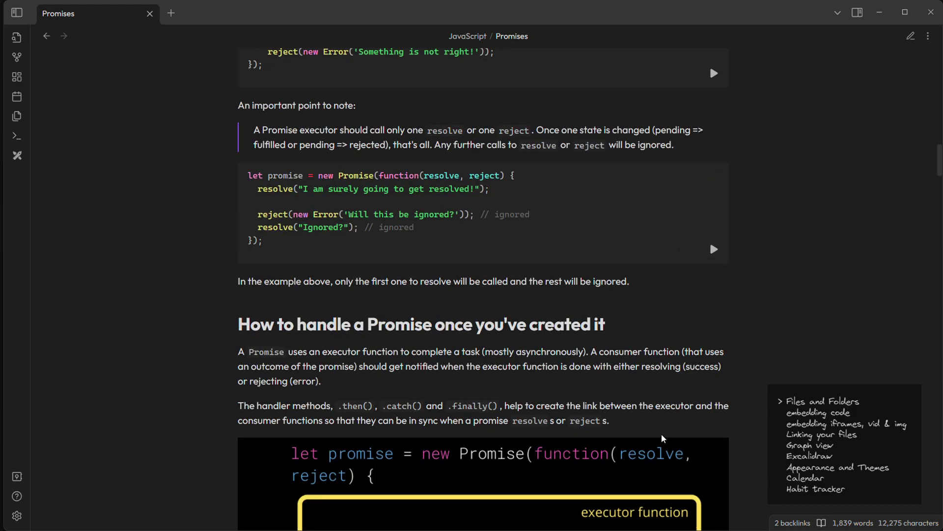
scroll(662, 434, "down", 5)
scroll(710, 396, "up", 20)
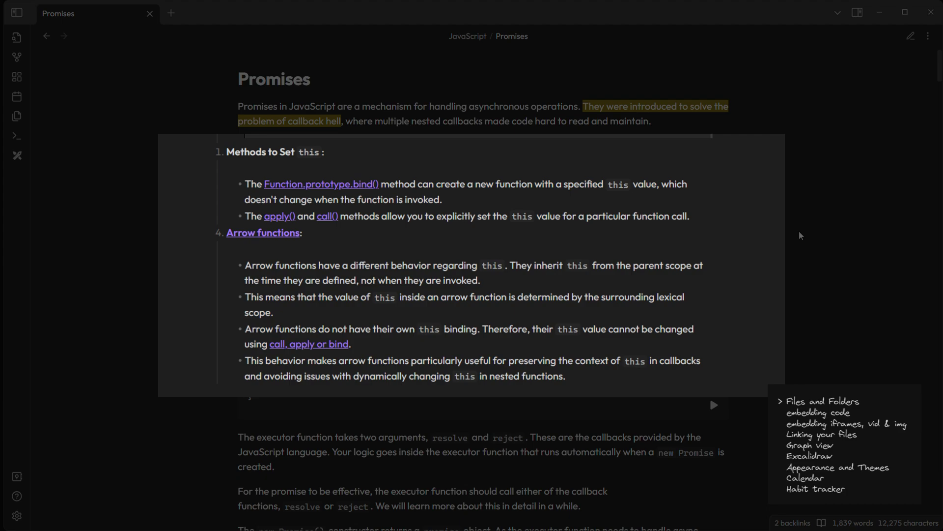
scroll(799, 231, "down", 20)
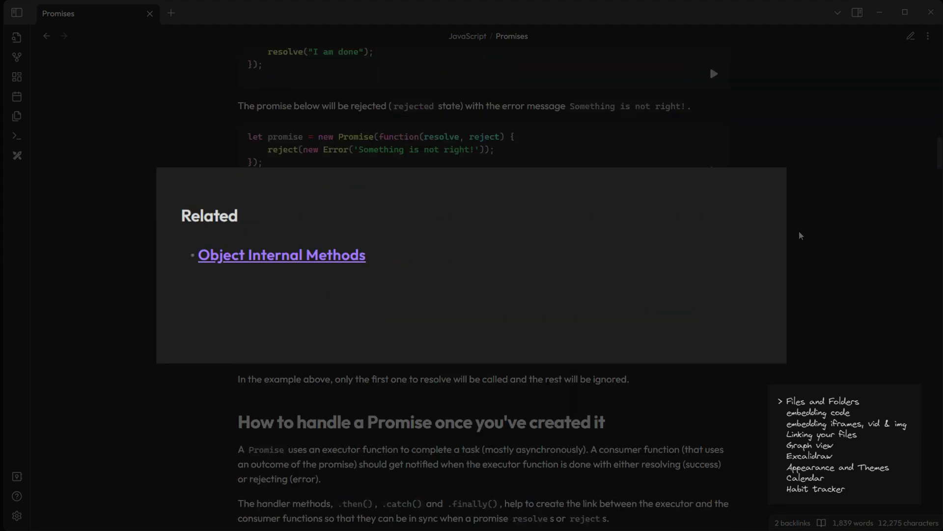
scroll(799, 235, "down", 10)
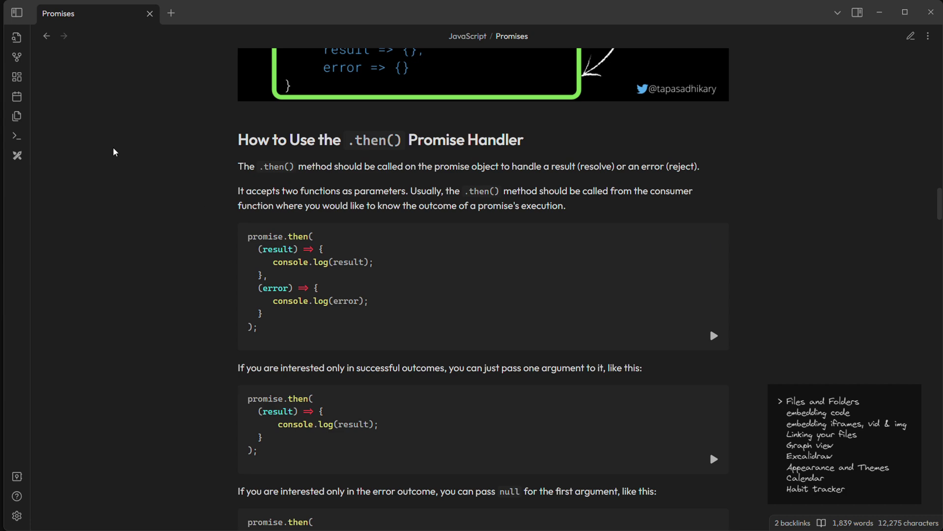
In Graph view, drag the BTS setTimeOut, Callback functions, this and The Function Object nodes around.
left_click(16, 57)
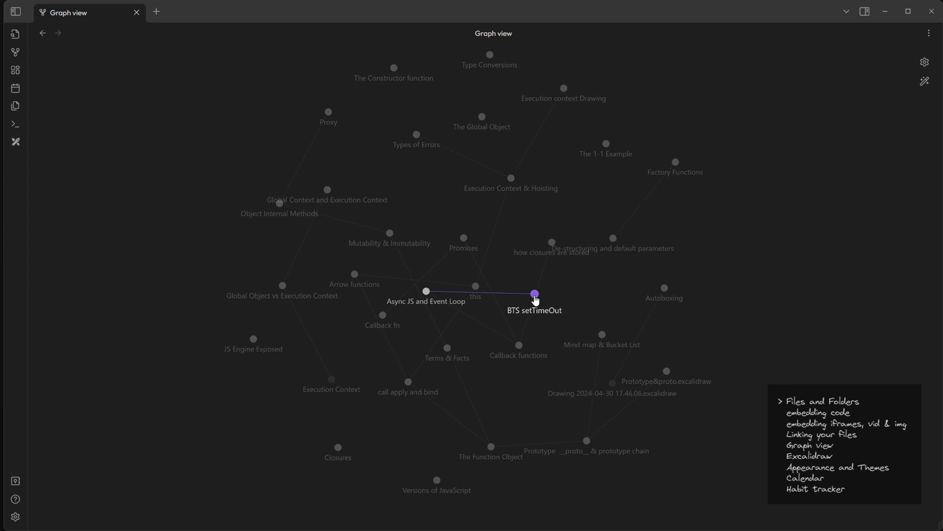
left_click_drag(582, 301, 708, 186)
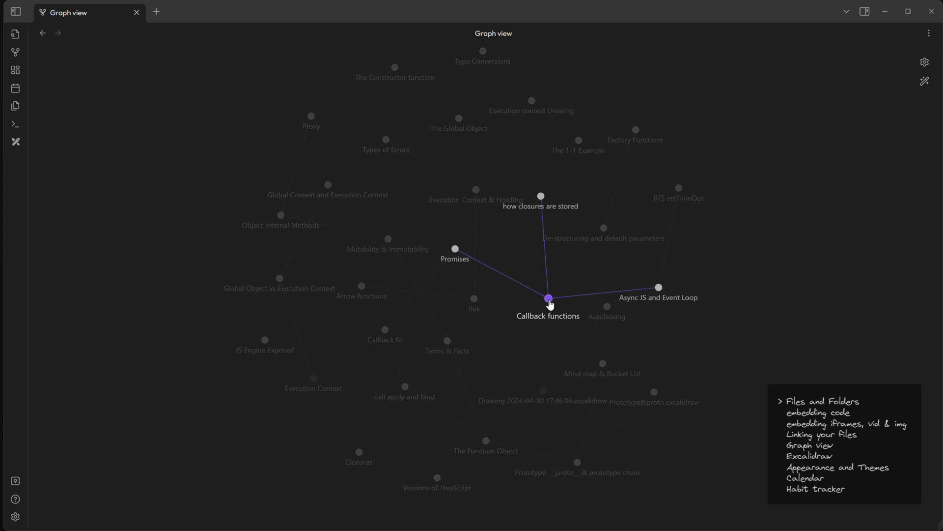
left_click_drag(548, 305, 730, 399)
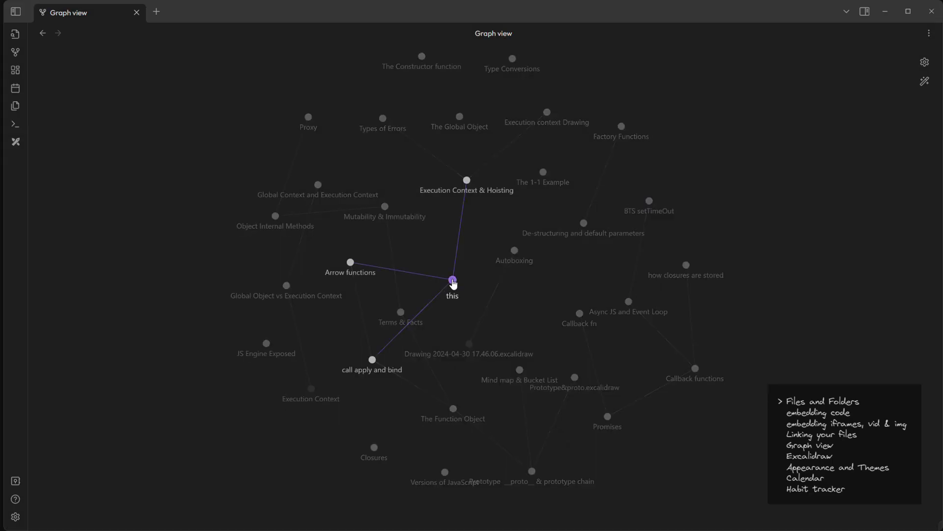
left_click_drag(452, 281, 527, 276)
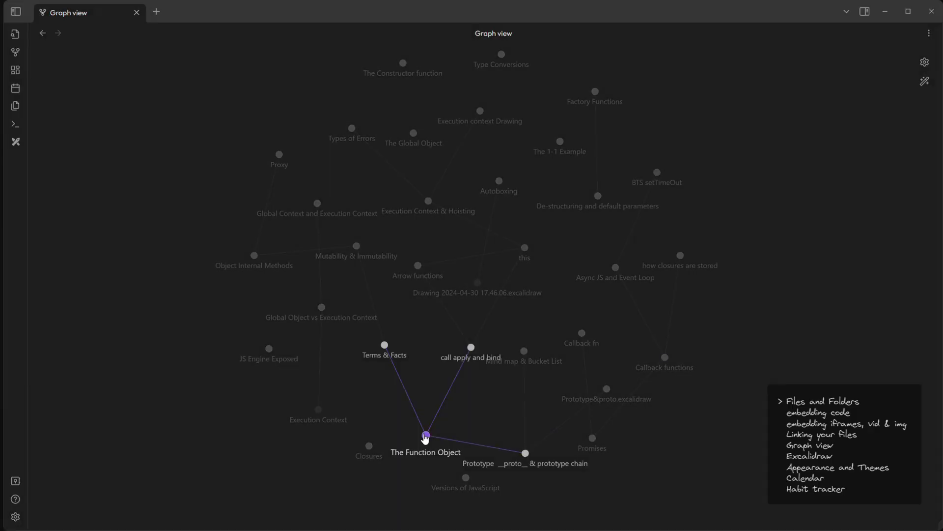
left_click_drag(425, 438, 374, 442)
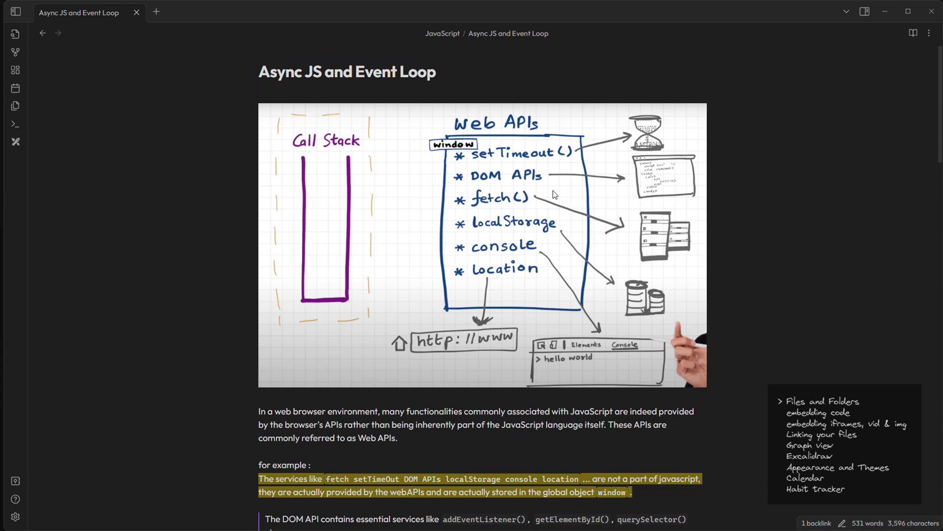
Scroll to the embedded setTimeout diagram and open it as an Excalidraw drawing.
scroll(552, 190, "down", 8)
scroll(553, 190, "down", 6)
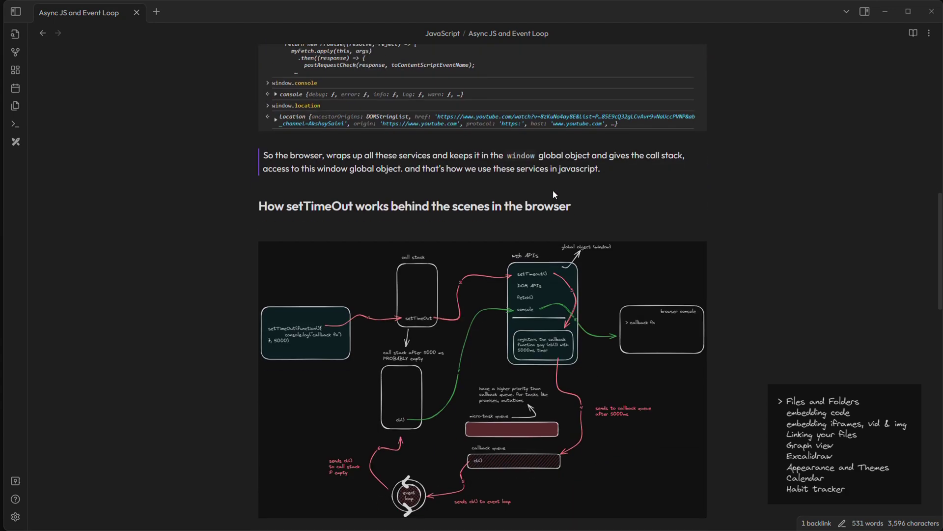
left_click(613, 388)
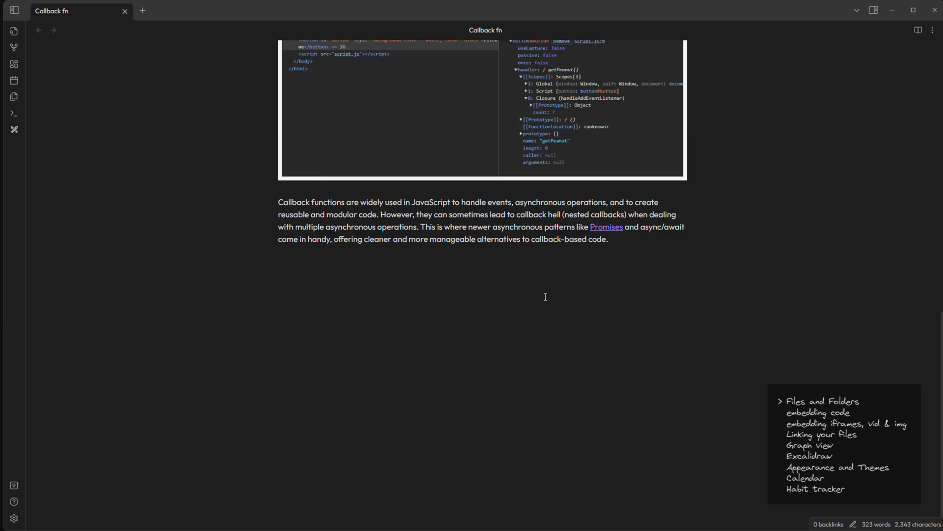
Create a new Excalidraw drawing via the command palette's create command.
key("ctrl+p")
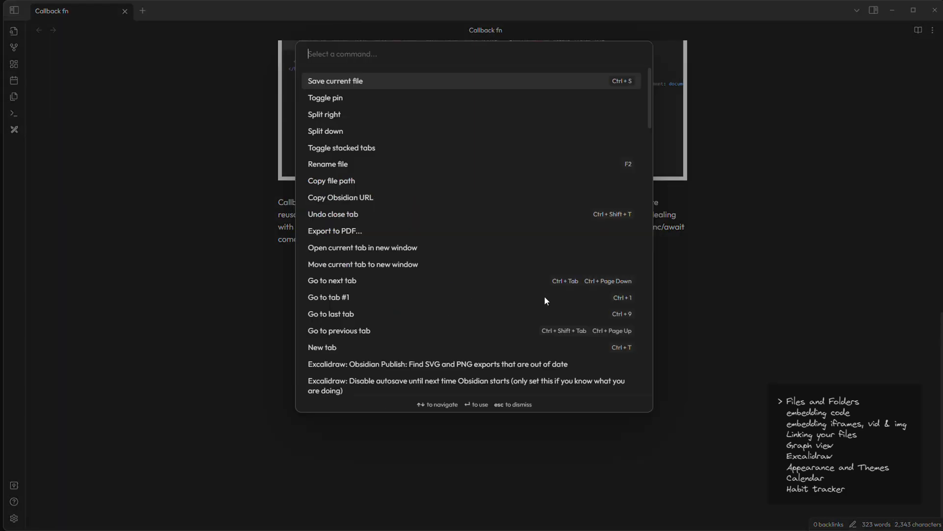
type("create")
key("Down")
key("Down")
key("Down")
key("Down")
key("Down")
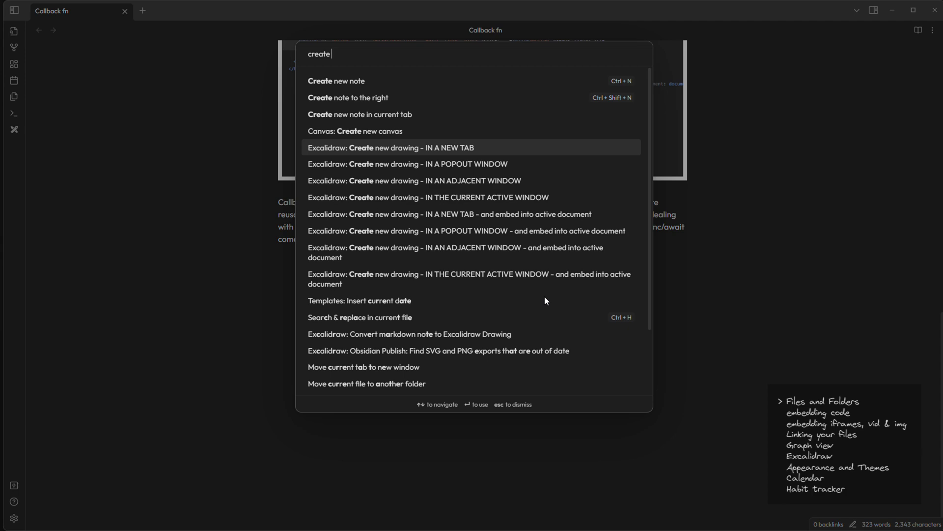
key("Return")
Switch the drawing to dark mode with a dark canvas background.
left_click(176, 495)
left_click(192, 334)
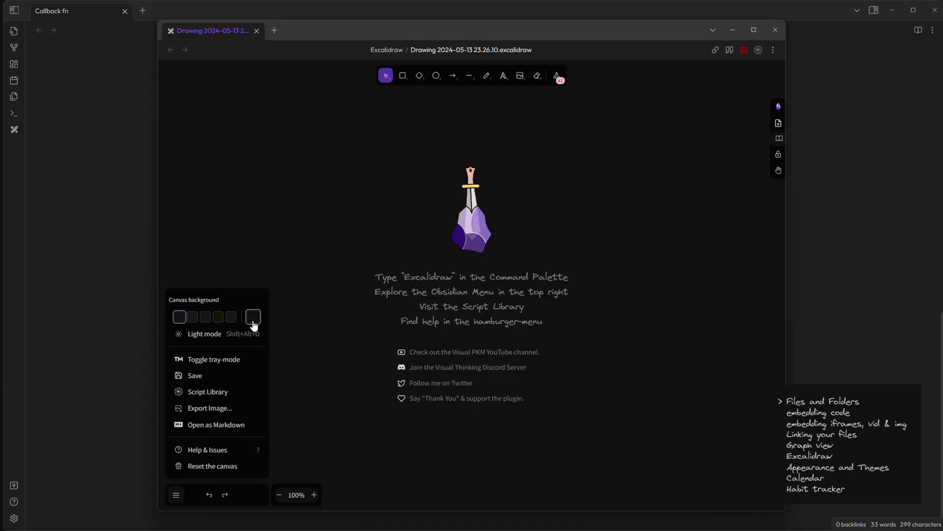
left_click(253, 316)
type("f1f1f1")
left_click(426, 69)
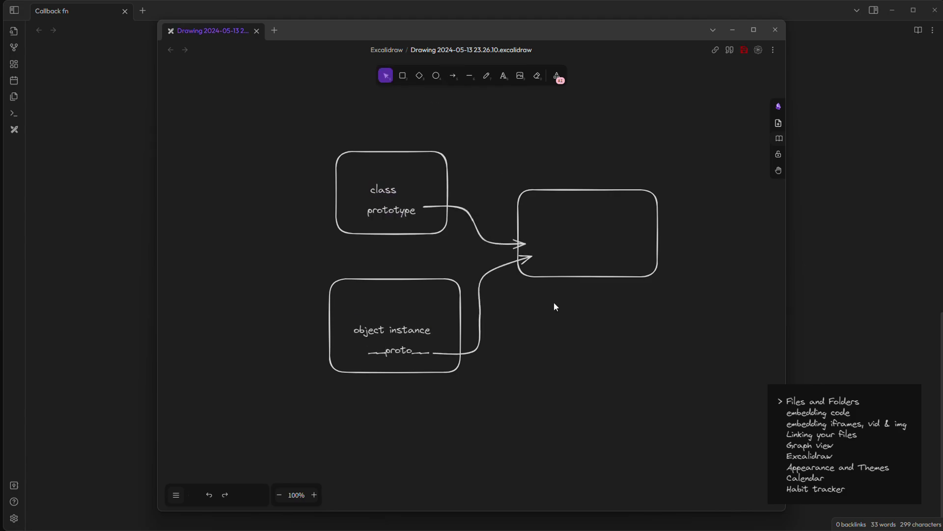
Rename the drawing to 'relation bw proto and prototype' and close its window.
left_click(422, 50)
type("relation bw proto and prototype")
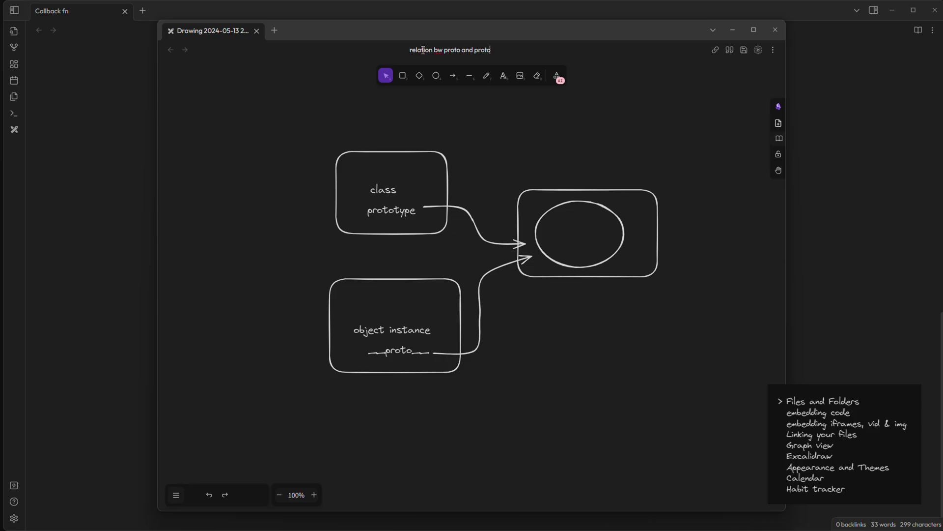
key("Return")
left_click(774, 30)
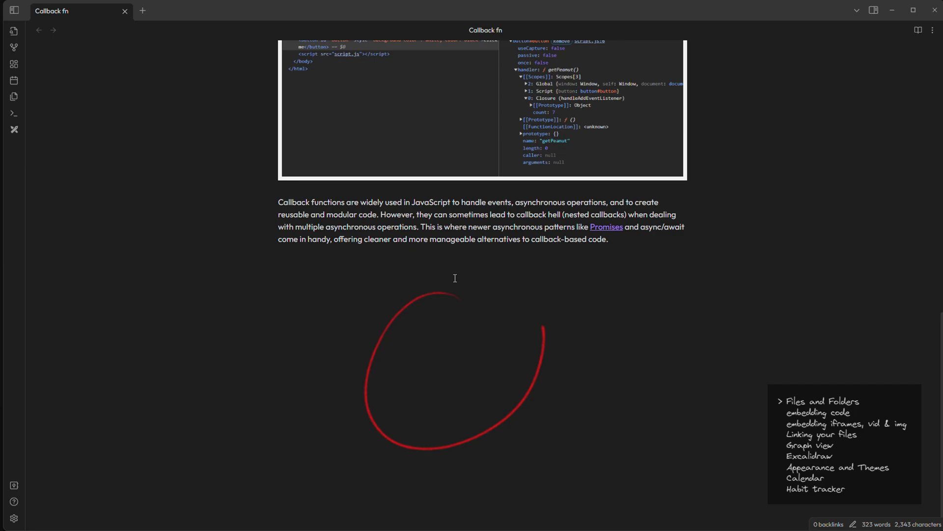
Embed the 'relation bw proto and prototype' Excalidraw drawing below the Promises paragraph.
key("ctrl+p")
type("embed")
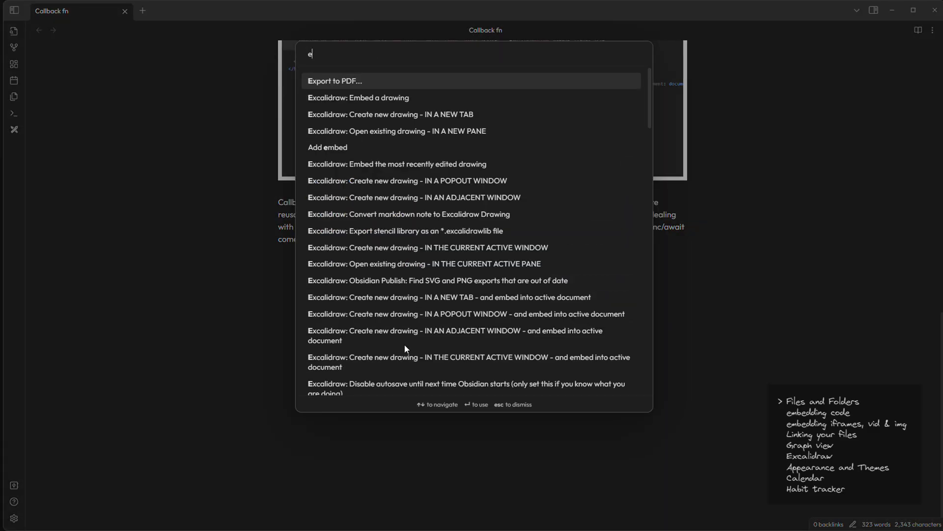
key("Down")
key("Return")
type("re")
key("Return")
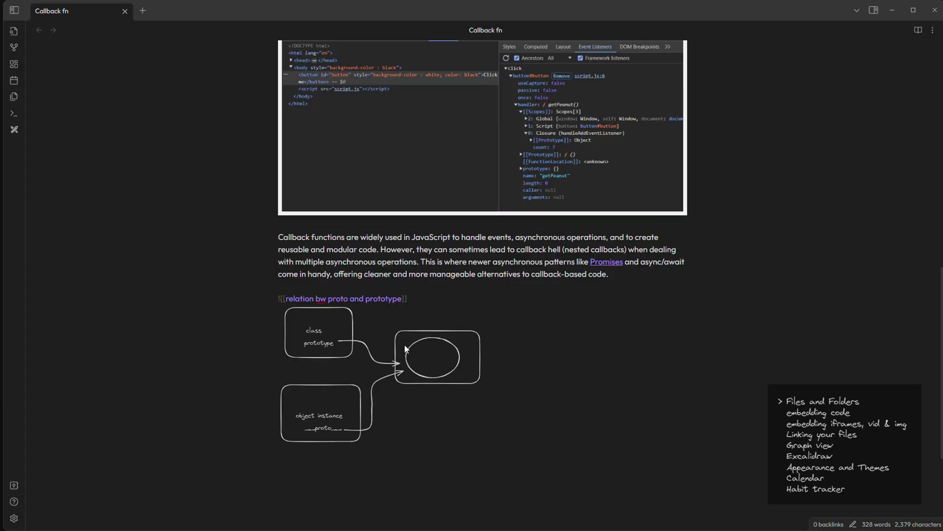
Set the embed width to 1000 and view the note in reading view.
type("|1000")
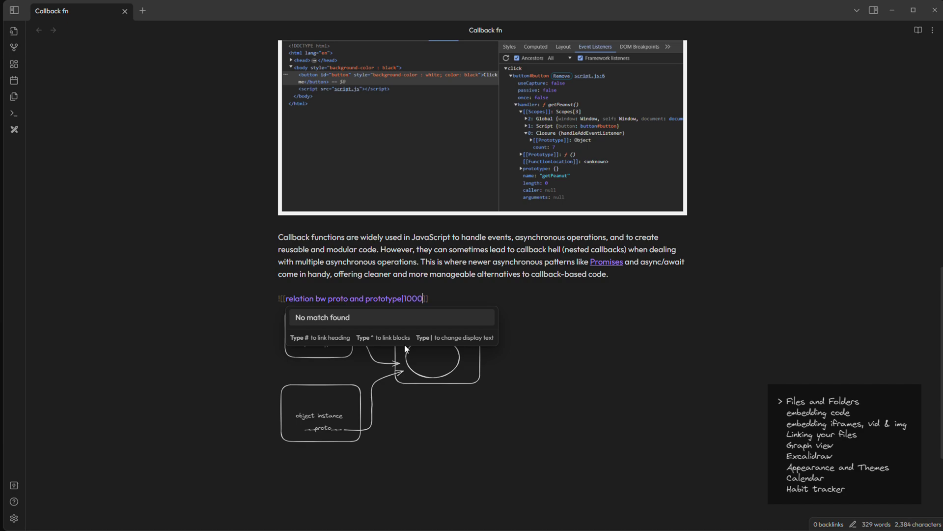
key("ctrl+e")
scroll(405, 349, "down", 3)
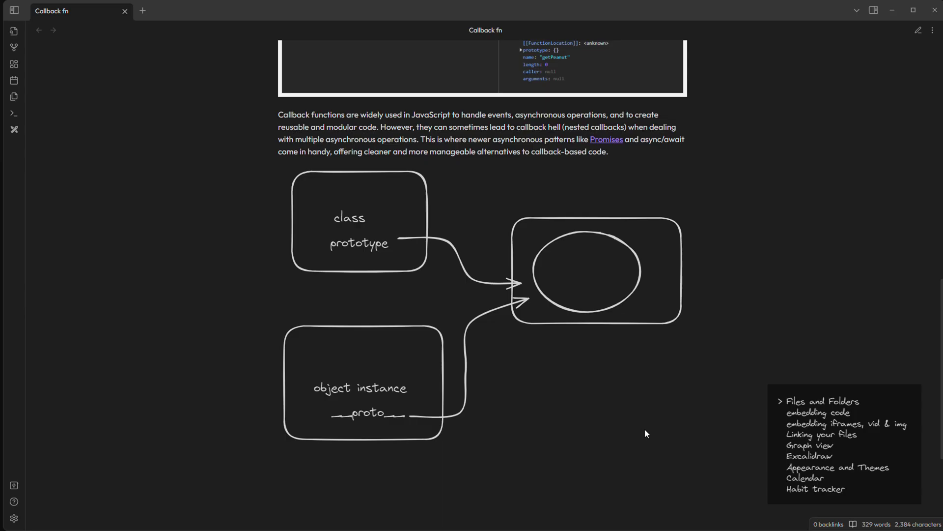
scroll(624, 446, "down", 1)
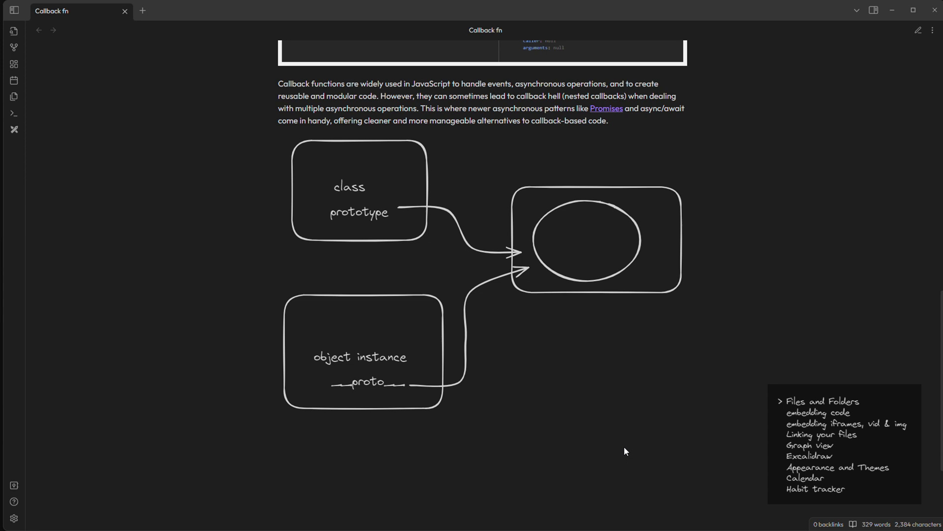
Recolour the embedded diagram: fill the ellipse dark red and make its labels green and orange.
left_click(437, 317)
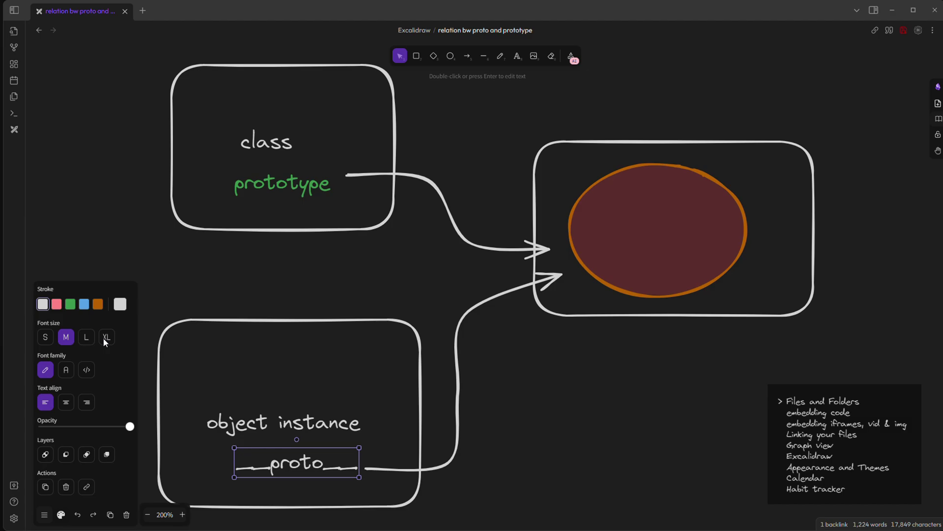
key("Escape")
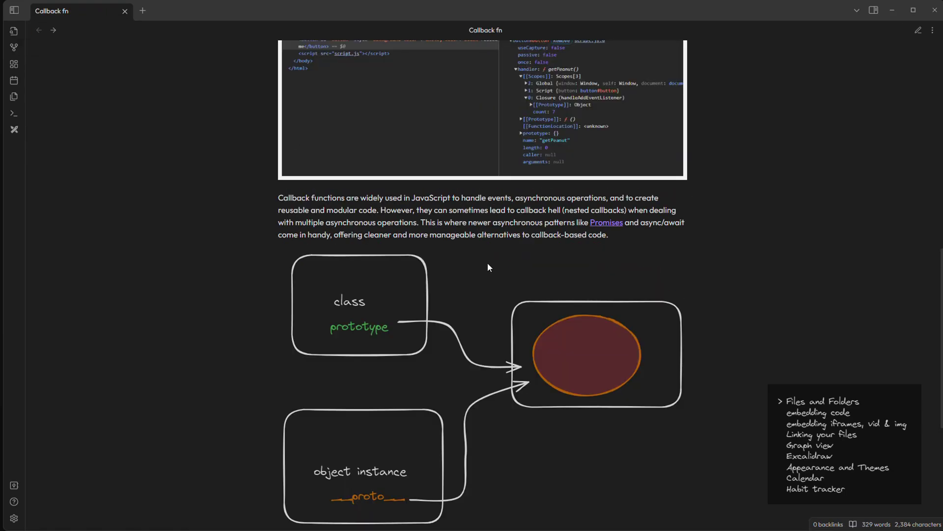
scroll(721, 451, "down", 2)
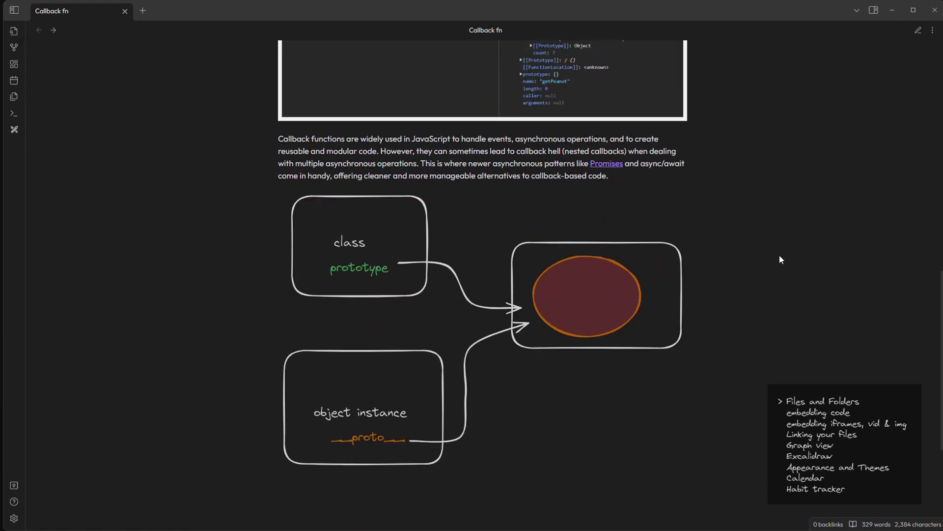
Open the BTS setTimeOut drawing from the file explorer.
left_click(14, 11)
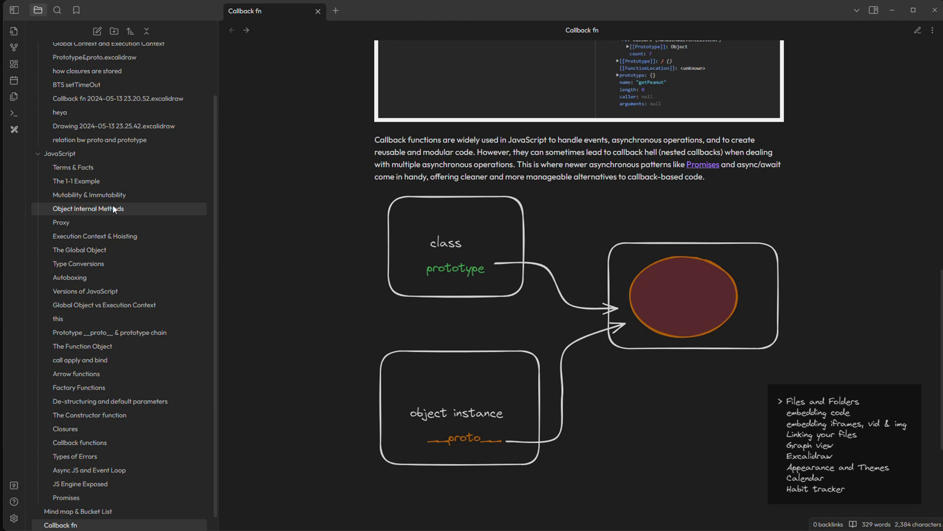
left_click(64, 89)
left_click(15, 11)
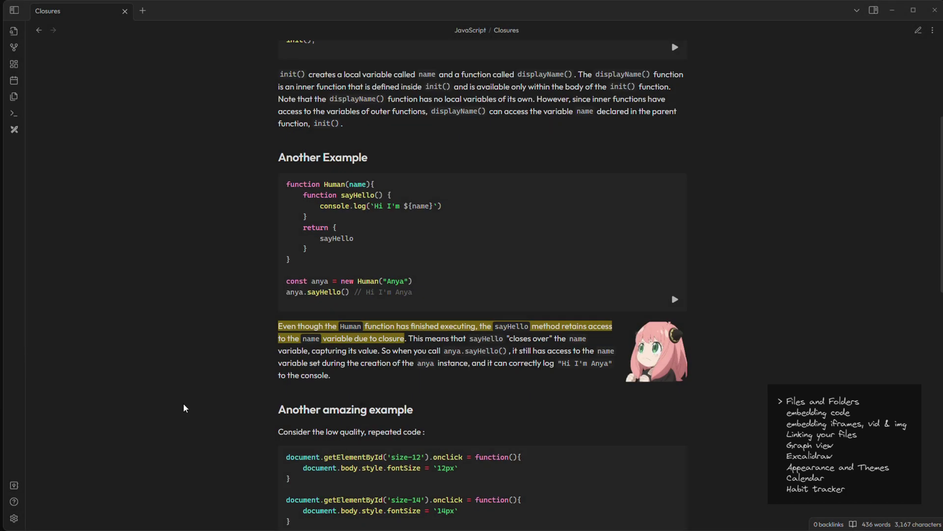
Install and apply the Tokyo Night community theme.
left_click(14, 518)
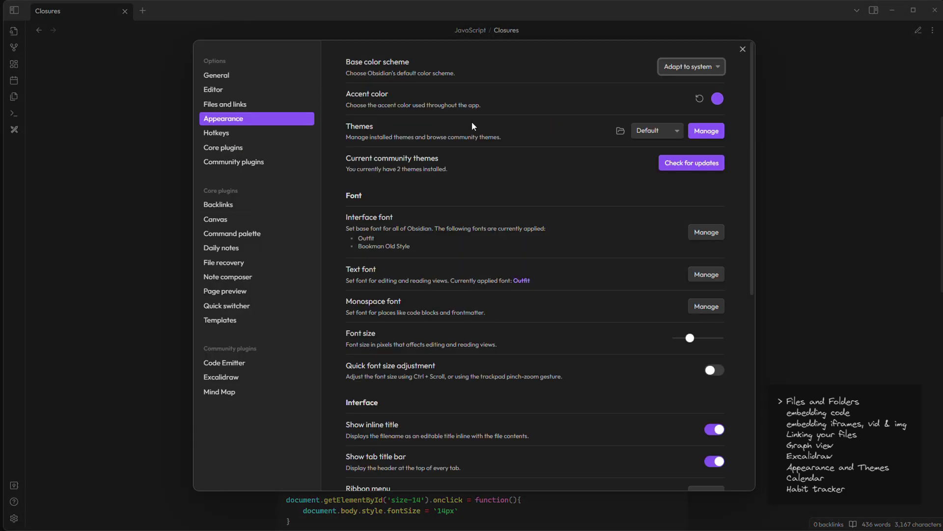
left_click(642, 132)
scroll(706, 304, "down", 9)
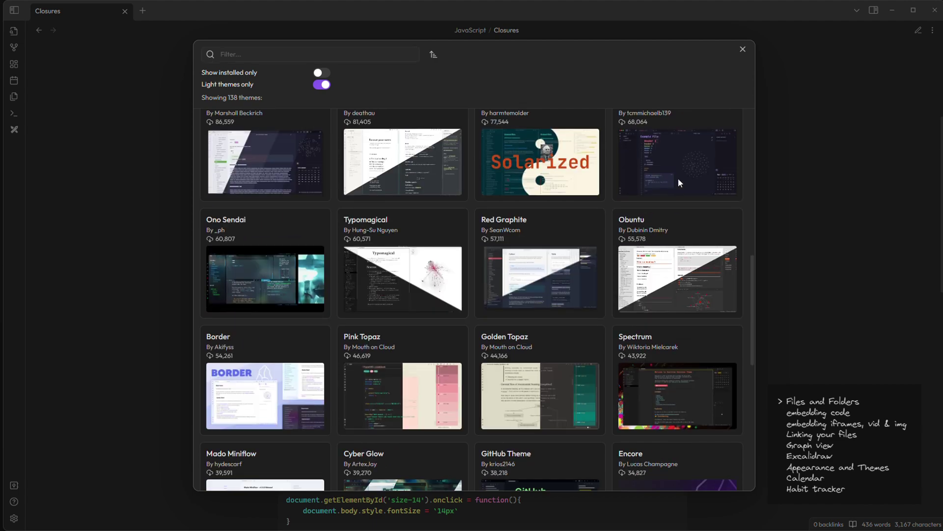
left_click(678, 148)
left_click(378, 169)
left_click(747, 49)
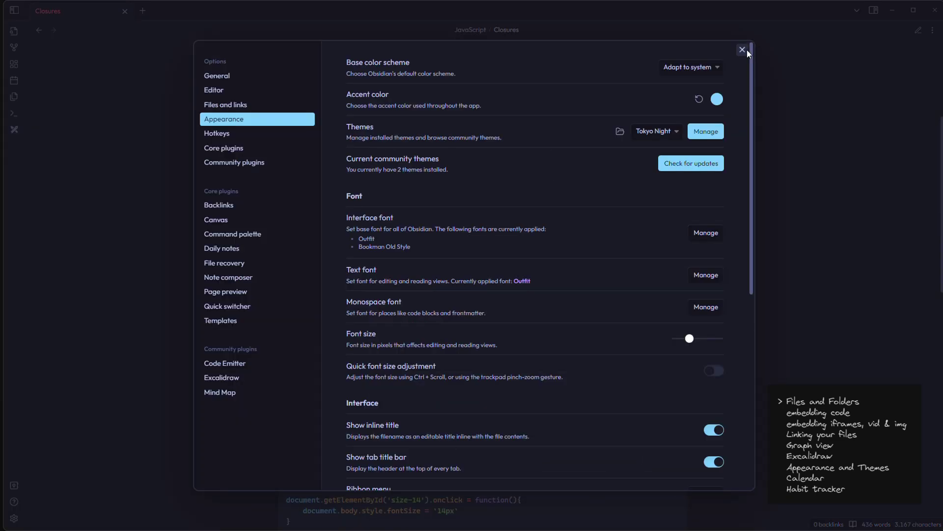
left_click(832, 284)
Set the interface font to Cascadia Code PL SemiLight, removing Bookman Old Style.
key("ctrl+comma")
left_click(706, 233)
scroll(543, 359, "down", 5)
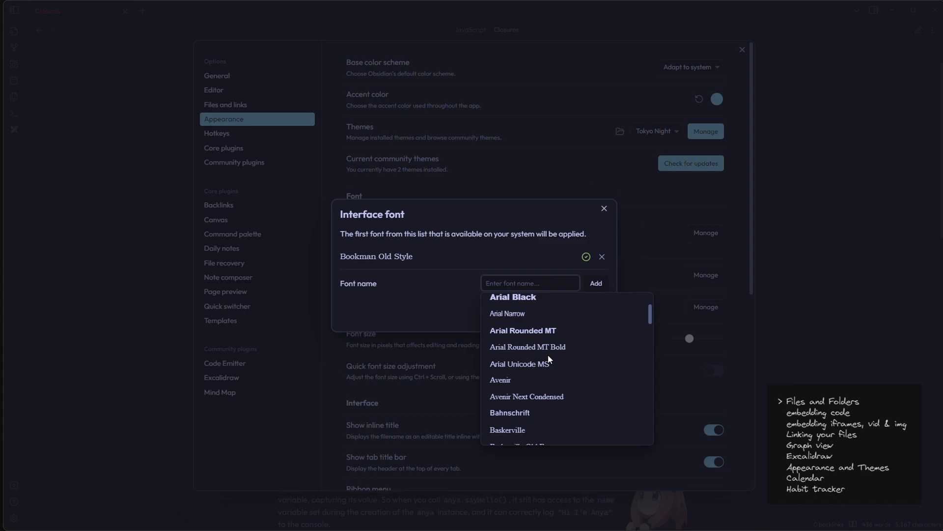
left_click(547, 364)
left_click(602, 248)
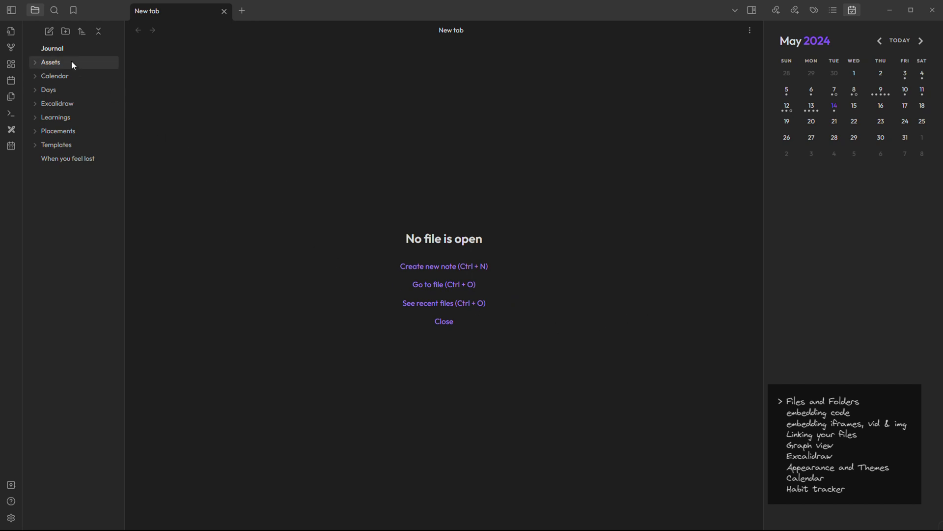
Expand the Days folder and open the 2024-04-22 daily note.
left_click(55, 93)
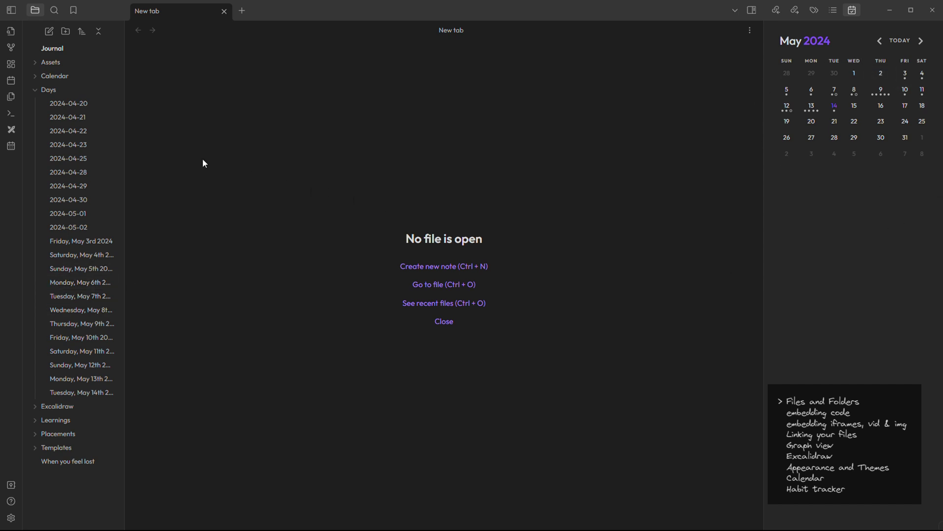
left_click(112, 131)
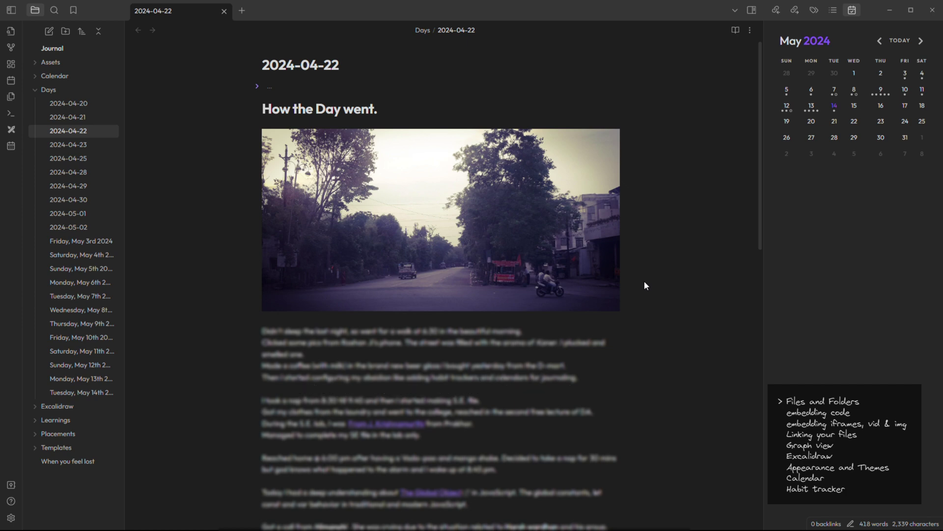
Browse daily notes for May 13, 14, 12, 10, 8 and 3 from the sidebar calendar.
left_click(104, 376)
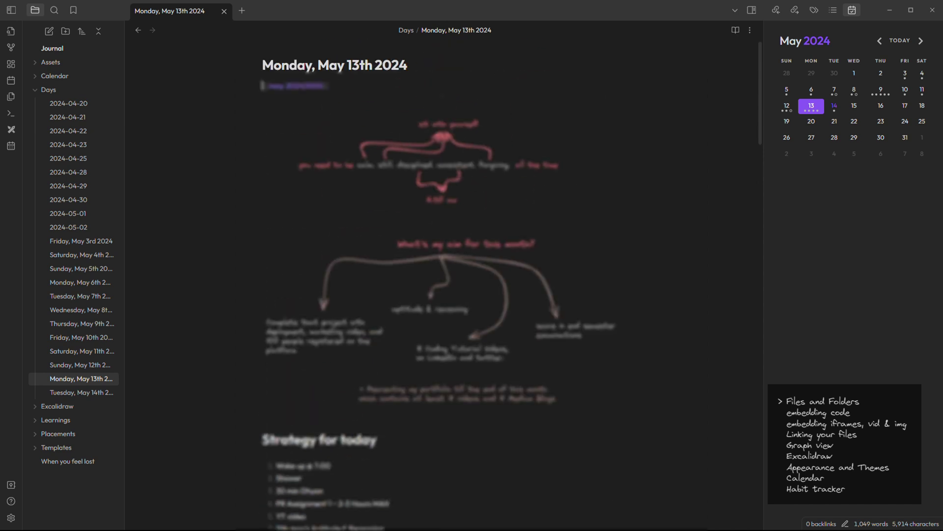
left_click(834, 106)
left_click(786, 108)
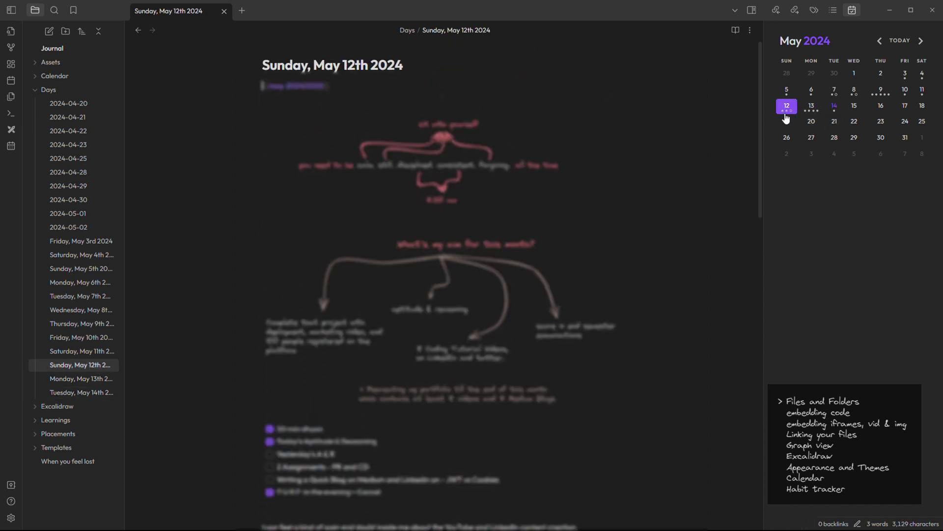
left_click(905, 91)
left_click(854, 91)
left_click(905, 74)
Collapse Days, expand Learnings, and open the full Calendar with Ctrl+Shift+C.
left_click(82, 92)
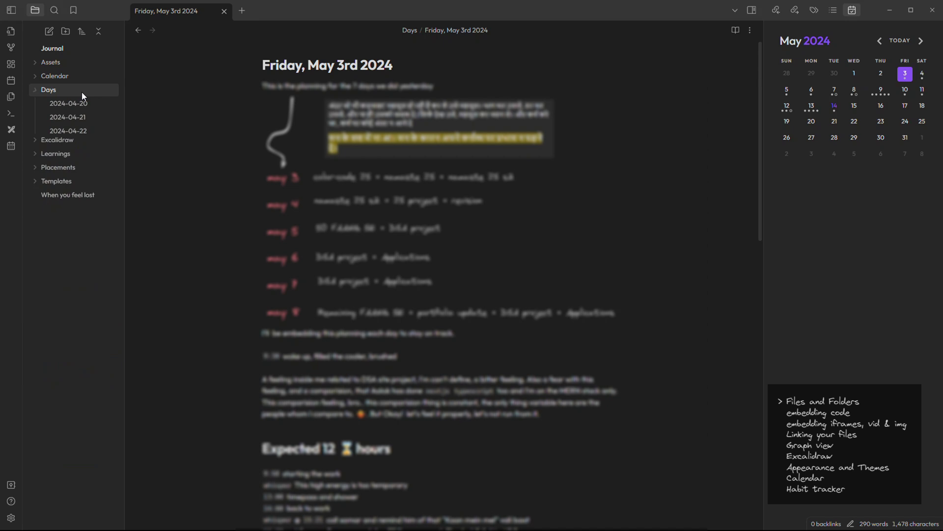
left_click(74, 117)
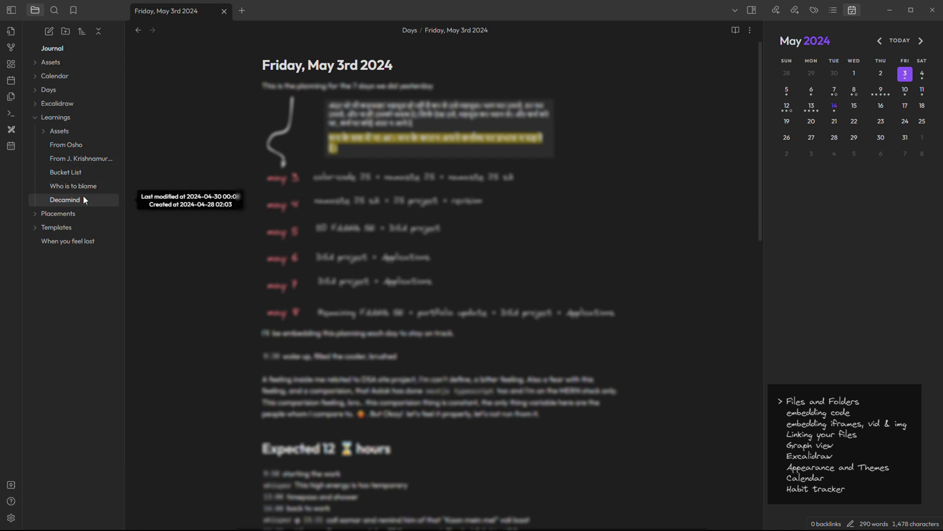
key("ctrl+shift+c")
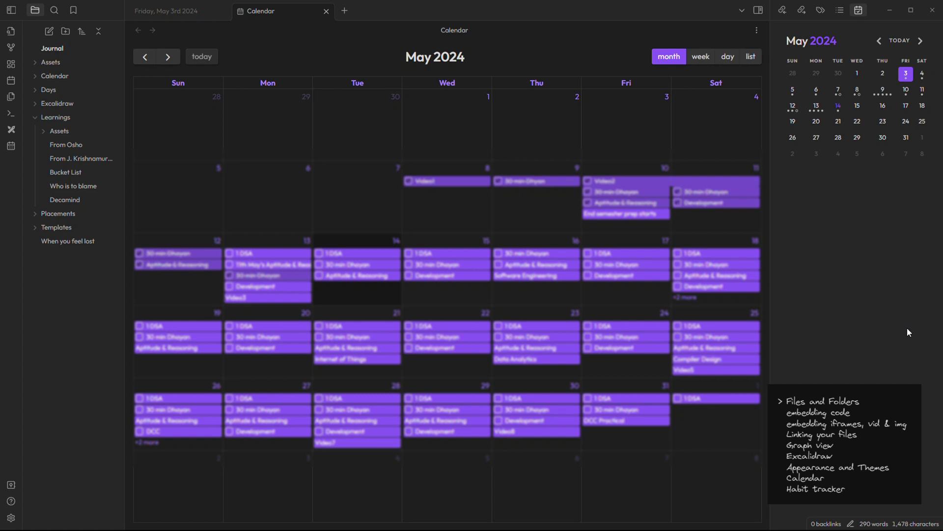
left_click(709, 65)
left_click(728, 59)
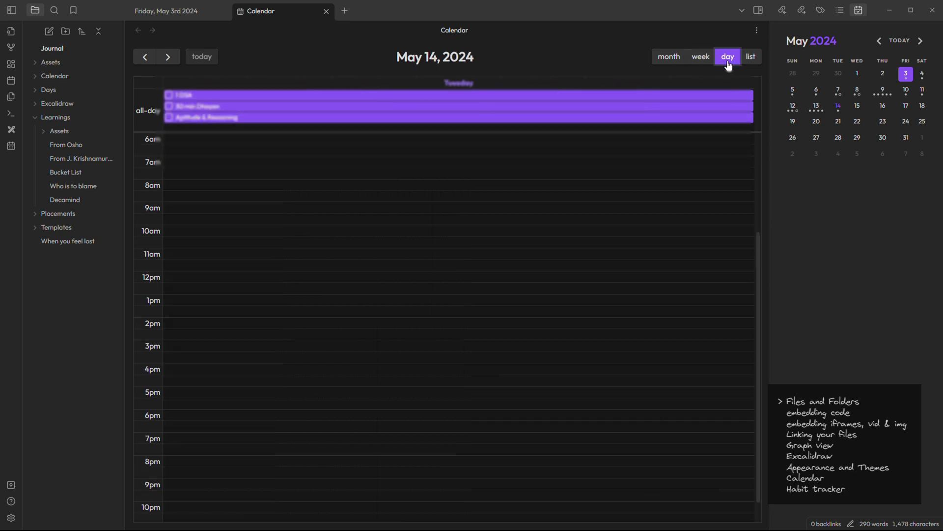
left_click(682, 63)
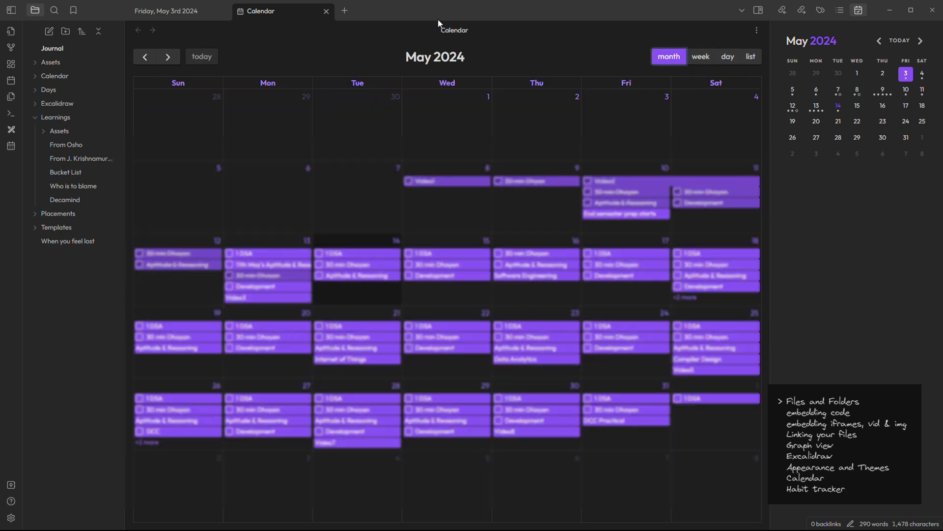